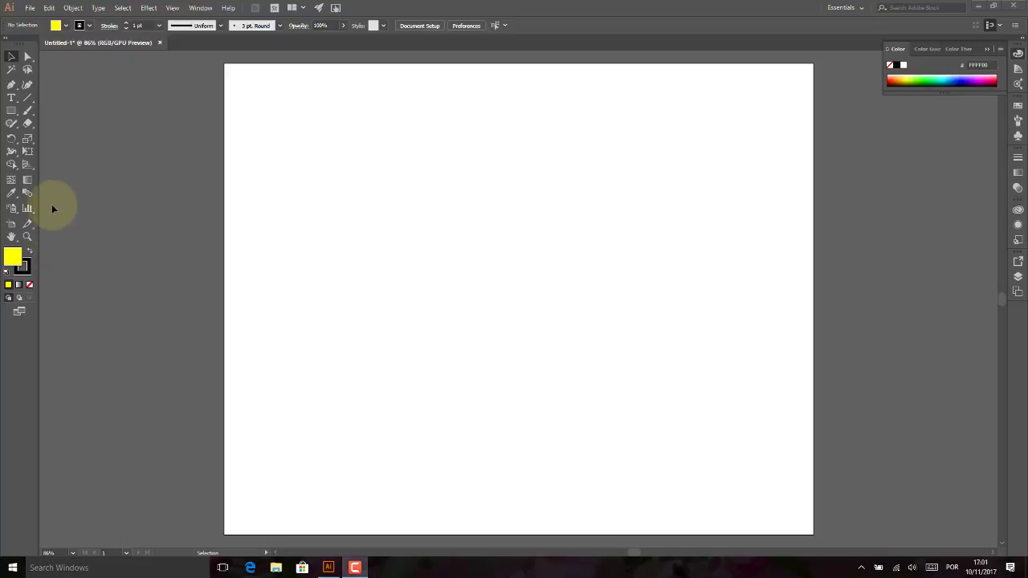
# Draw a yellow-filled rectangle with the Rectangle Tool and bring up the Fill Color Picker.
pyautogui.click(11, 110)
pyautogui.moveTo(310, 187)
pyautogui.mouseDown()
pyautogui.moveTo(513, 378)
pyautogui.moveTo(573, 370)
pyautogui.mouseUp()
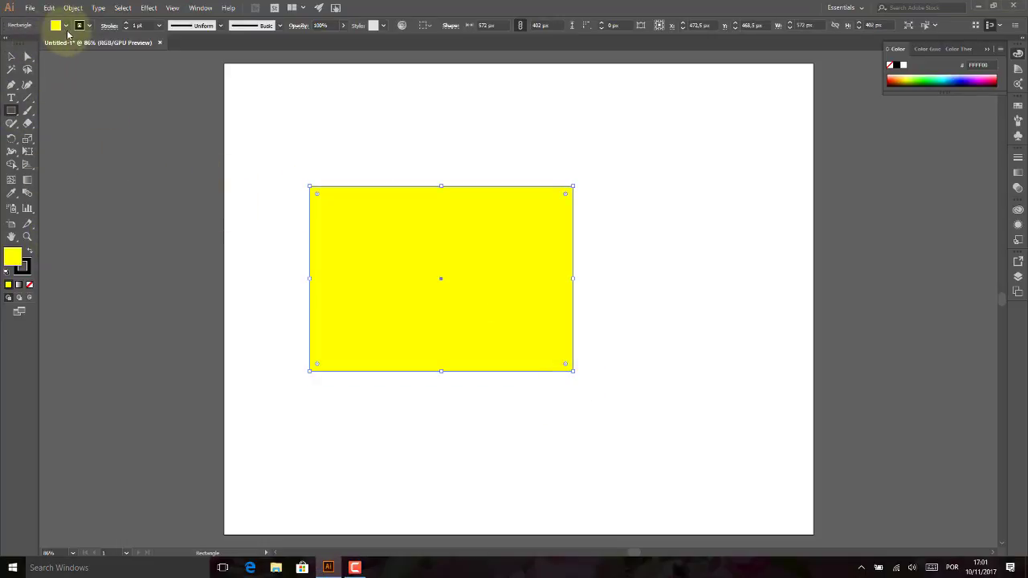
pyautogui.click(66, 26)
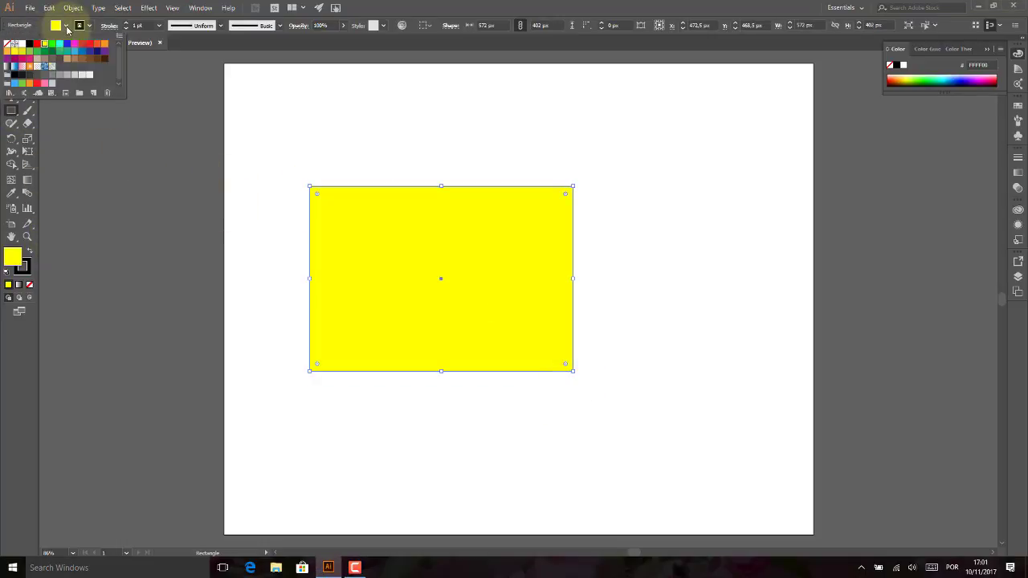
pyautogui.doubleClick(13, 257)
# Try the Color Picker's H, S, B, R, G and B modes and its value fields.
pyautogui.moveTo(526, 325); pyautogui.dragTo(527, 276)
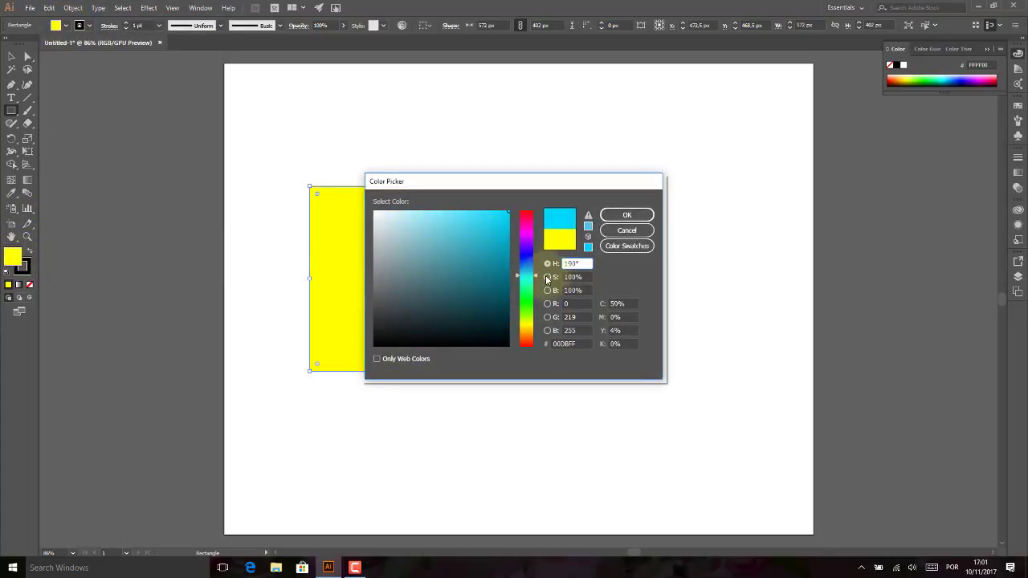
pyautogui.click(547, 277)
pyautogui.click(547, 290)
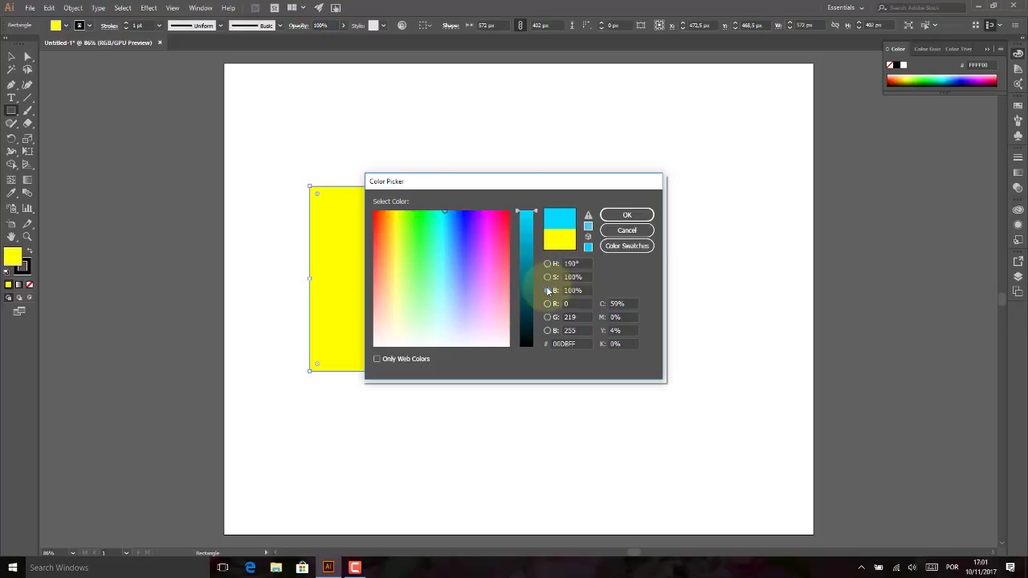
pyautogui.click(547, 304)
pyautogui.click(547, 317)
pyautogui.click(548, 330)
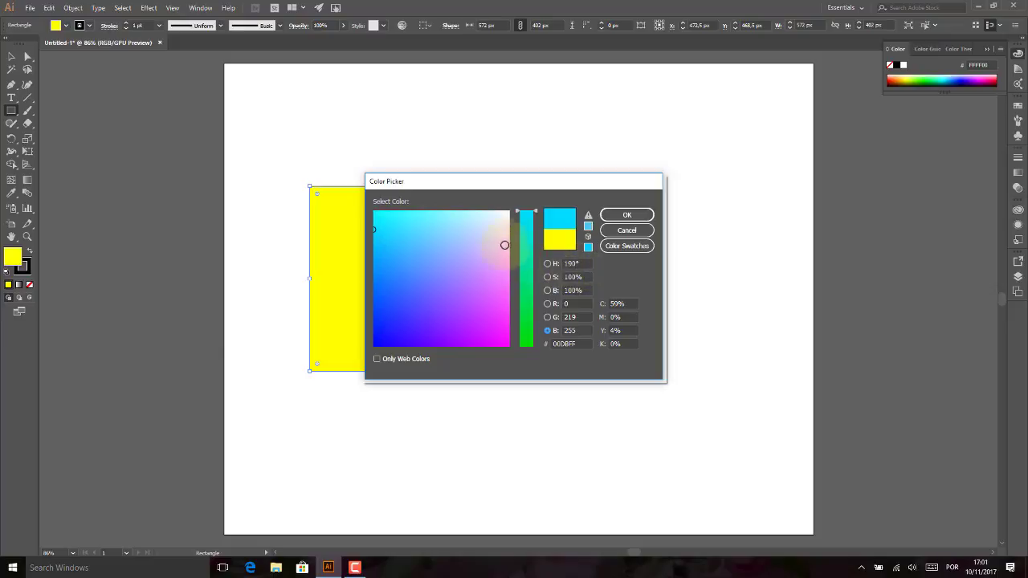
pyautogui.click(547, 265)
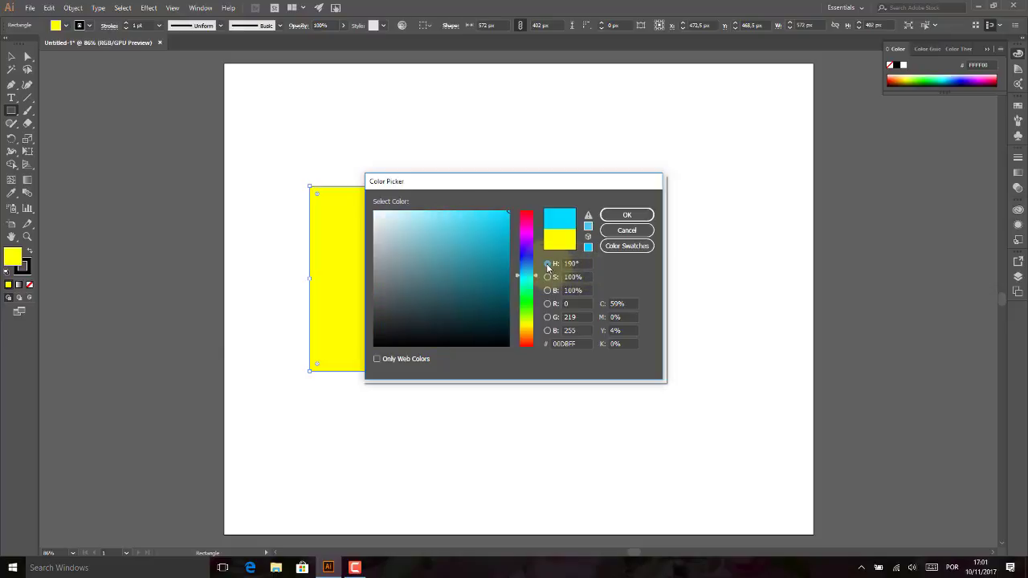
pyautogui.click(571, 304)
pyautogui.click(574, 318)
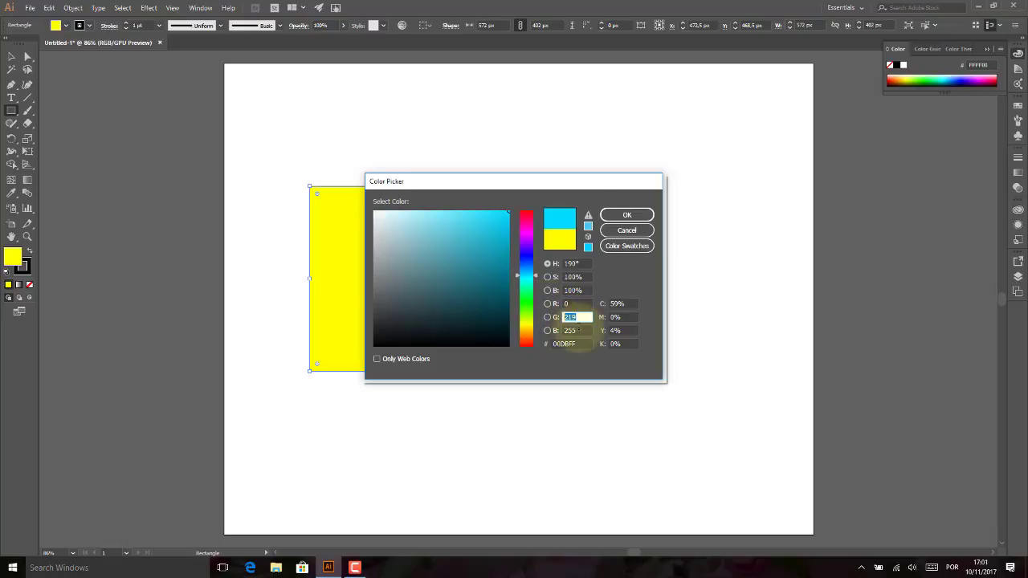
pyautogui.click(617, 304)
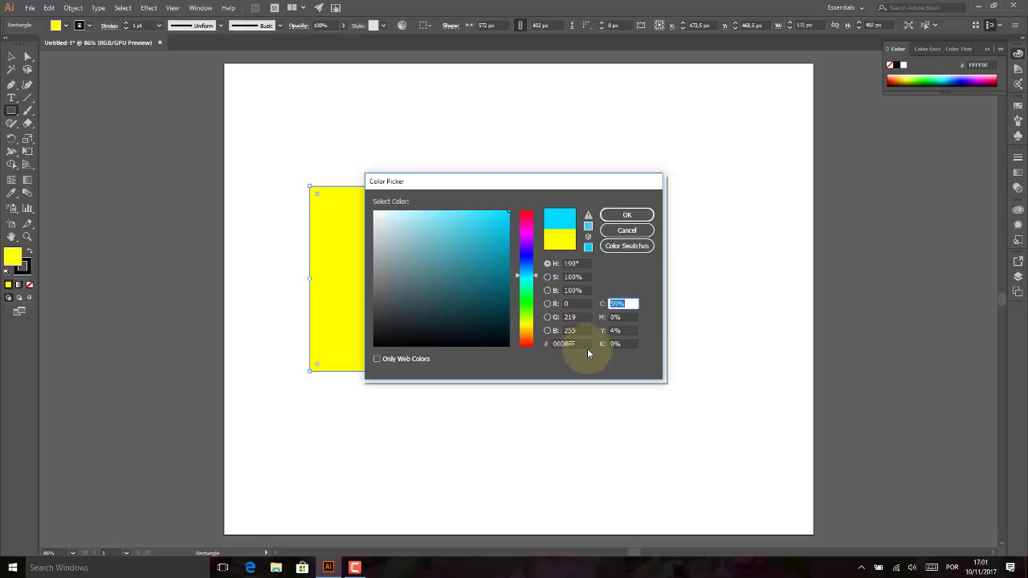
pyautogui.click(580, 345)
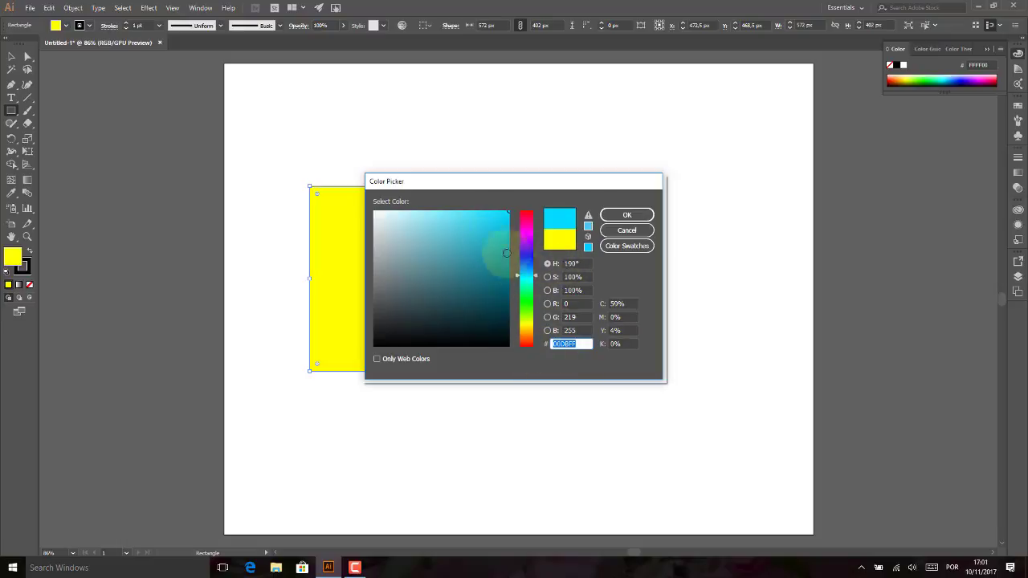
# Settle on teal 187E89 (H 187°, S 83%, B 54%) and confirm it.
pyautogui.click(527, 227)
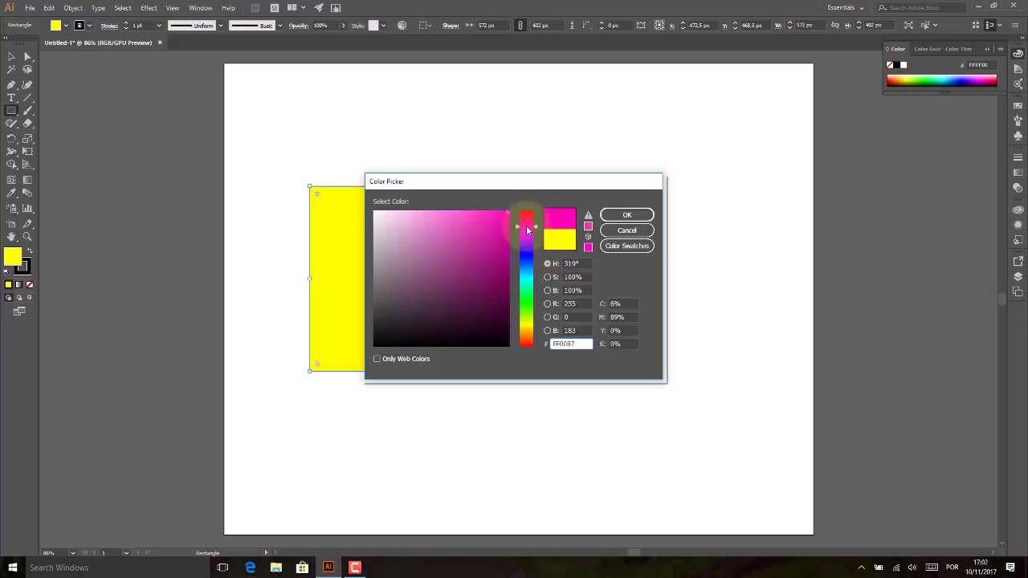
pyautogui.moveTo(527, 227); pyautogui.dragTo(528, 258)
pyautogui.moveTo(380, 233)
pyautogui.mouseDown()
pyautogui.moveTo(420, 221)
pyautogui.moveTo(493, 326)
pyautogui.moveTo(393, 337)
pyautogui.moveTo(427, 230)
pyautogui.mouseUp()
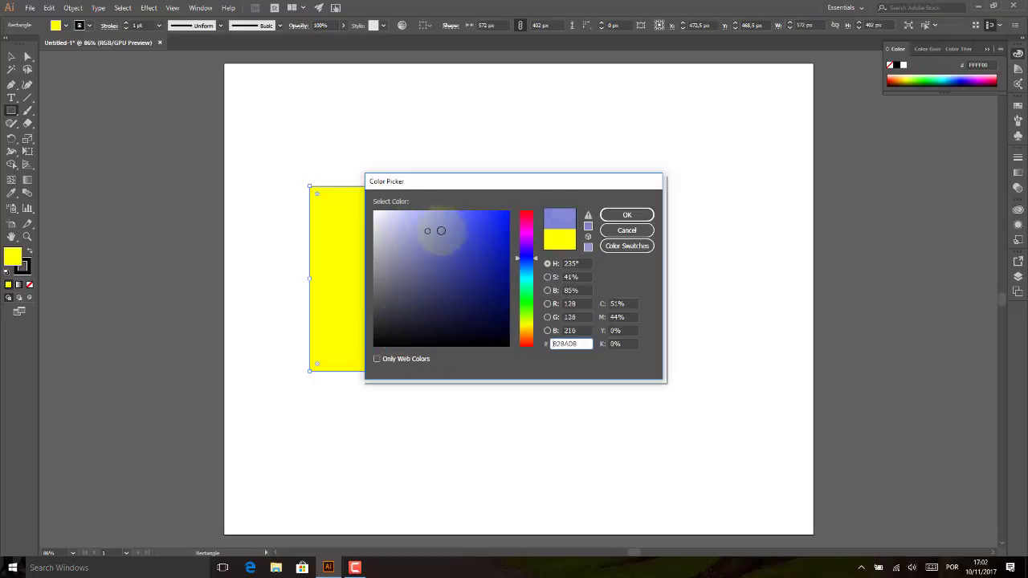
pyautogui.click(393, 227)
pyautogui.click(481, 252)
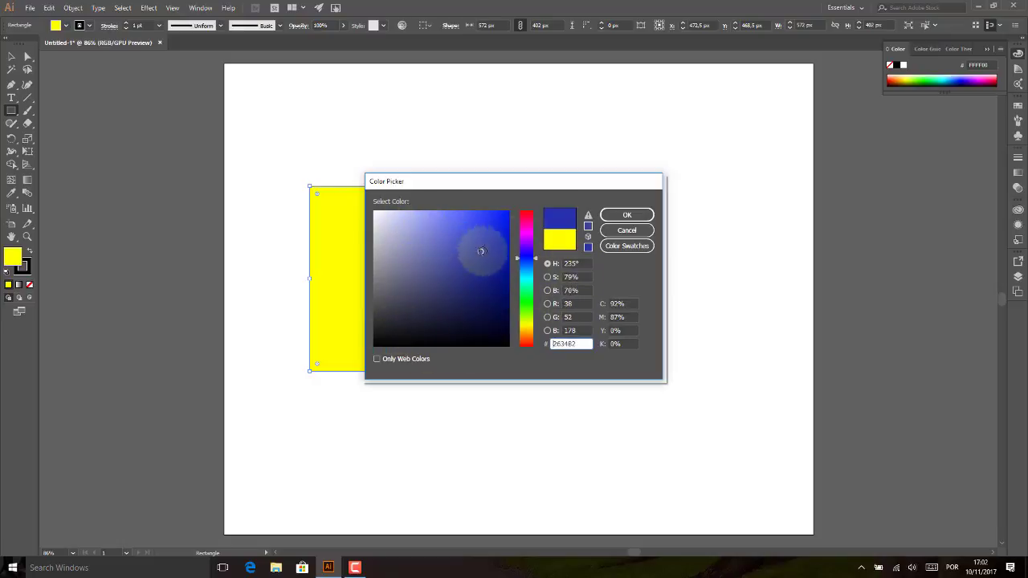
pyautogui.moveTo(482, 251); pyautogui.dragTo(474, 258)
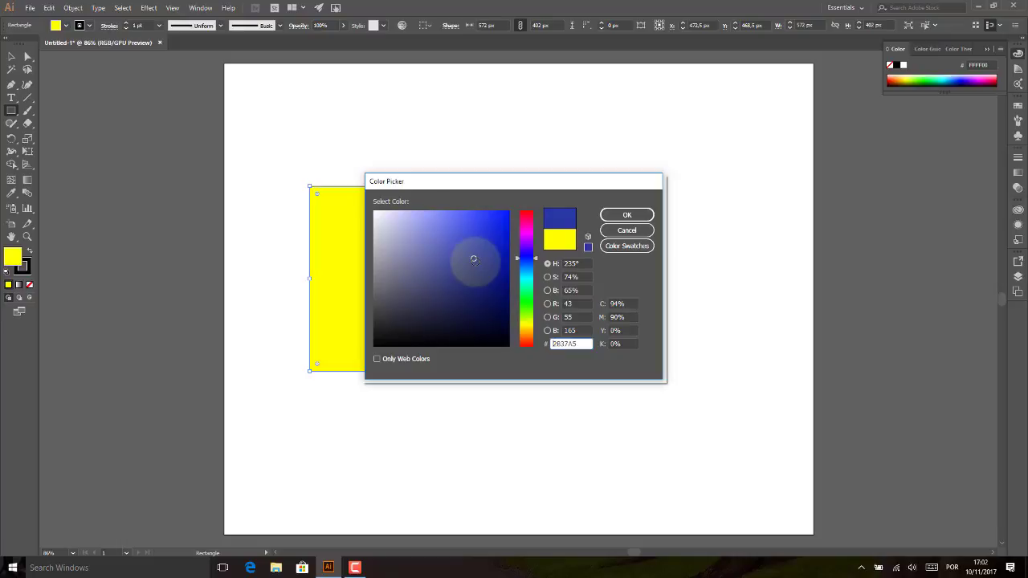
pyautogui.moveTo(474, 259)
pyautogui.mouseDown()
pyautogui.moveTo(475, 273)
pyautogui.moveTo(486, 271)
pyautogui.mouseUp()
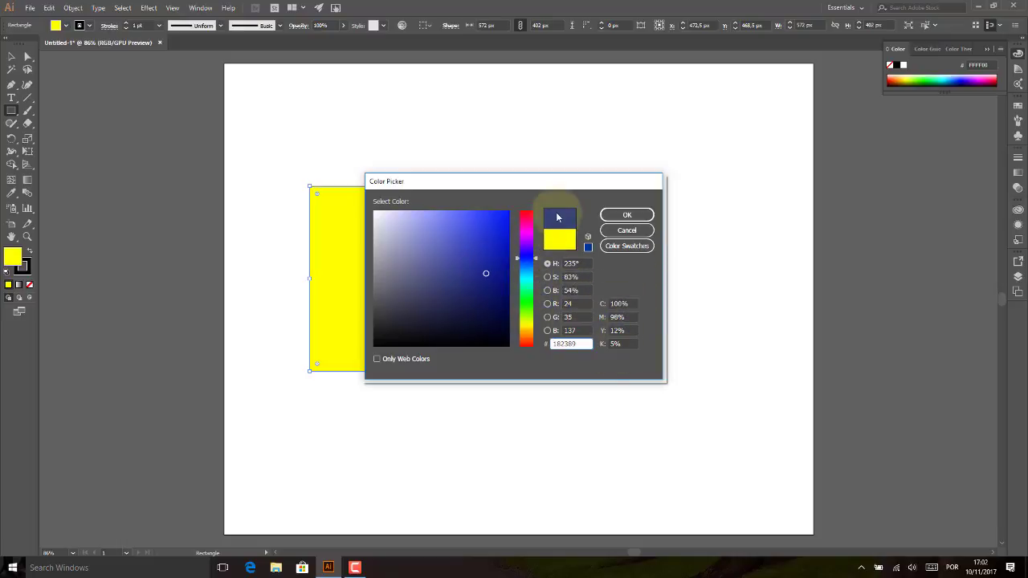
pyautogui.click(531, 295)
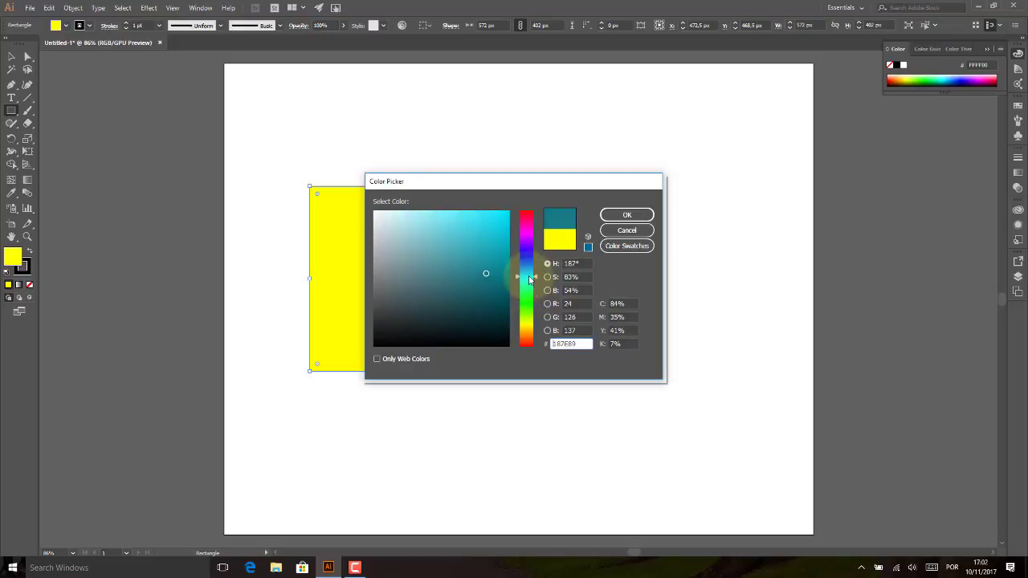
pyautogui.click(615, 217)
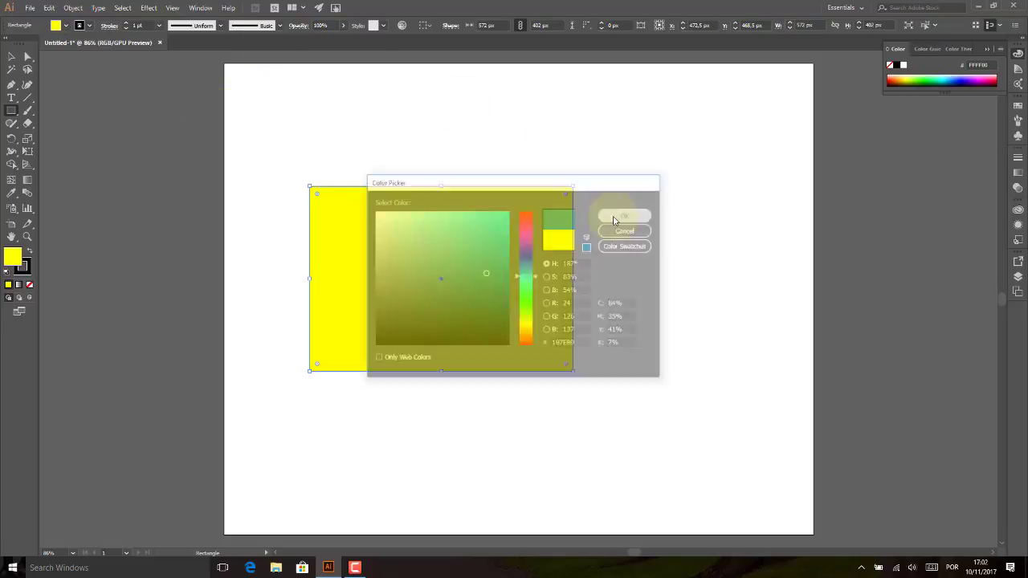
pyautogui.click(66, 26)
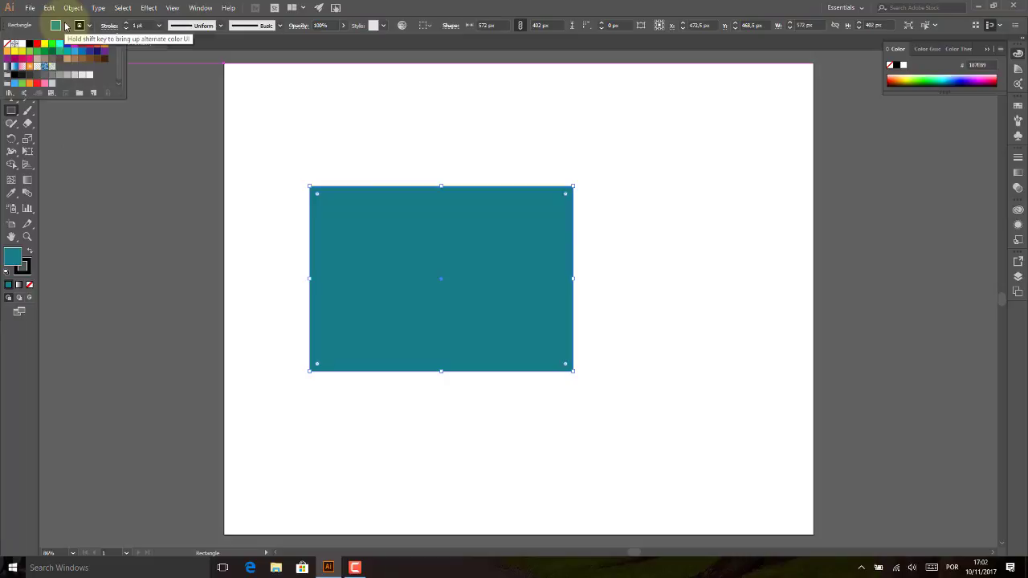
pyautogui.click(10, 94)
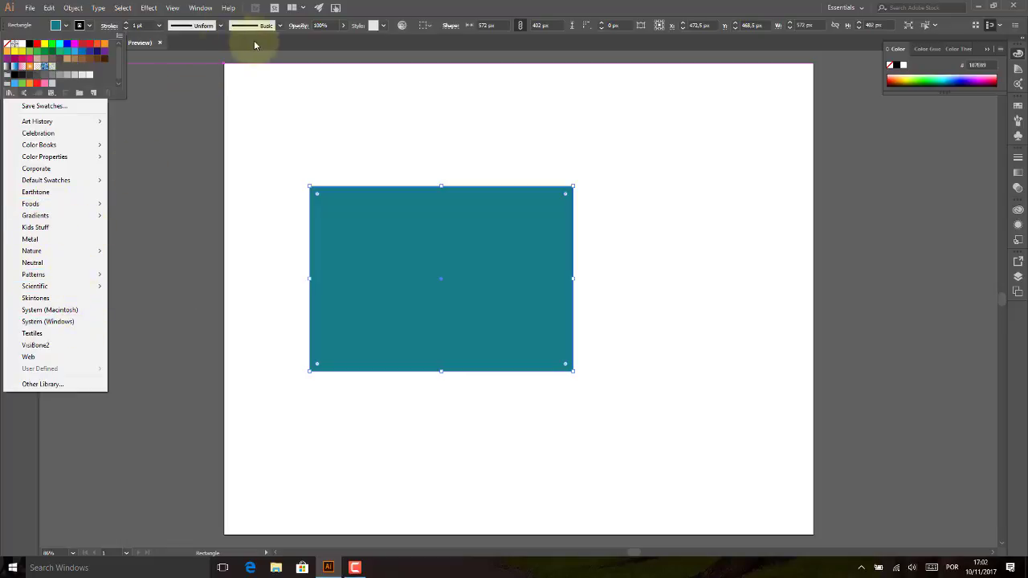
pyautogui.click(303, 47)
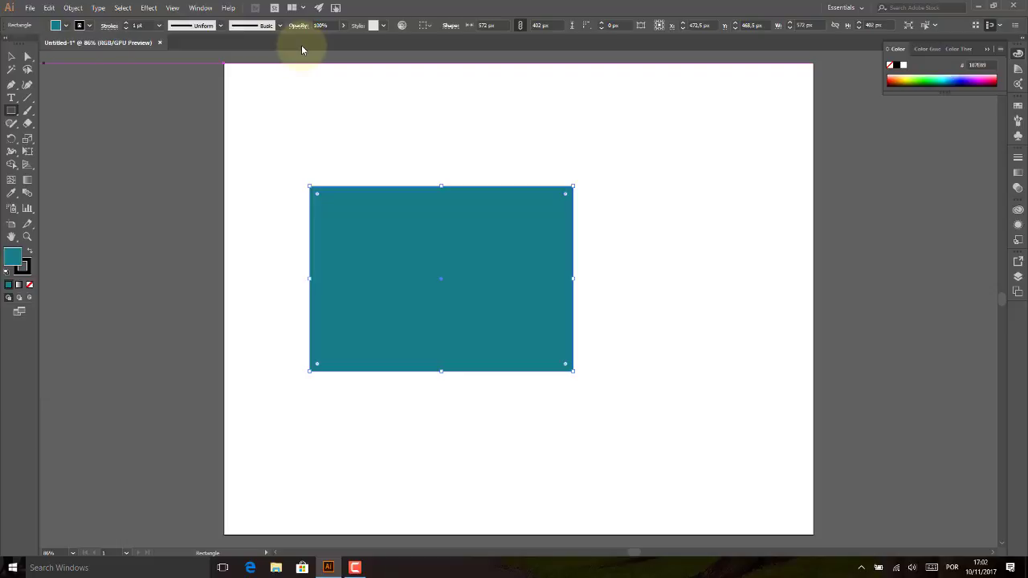
# Change the rectangle's fill to a bright lime yellow.
pyautogui.doubleClick(11, 258)
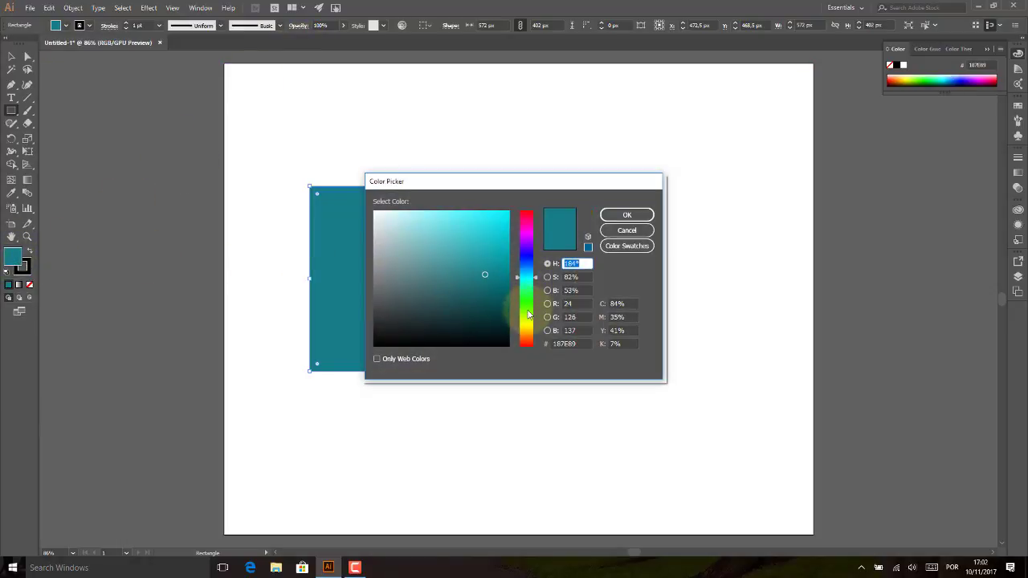
pyautogui.moveTo(529, 287); pyautogui.dragTo(531, 322)
pyautogui.click(507, 212)
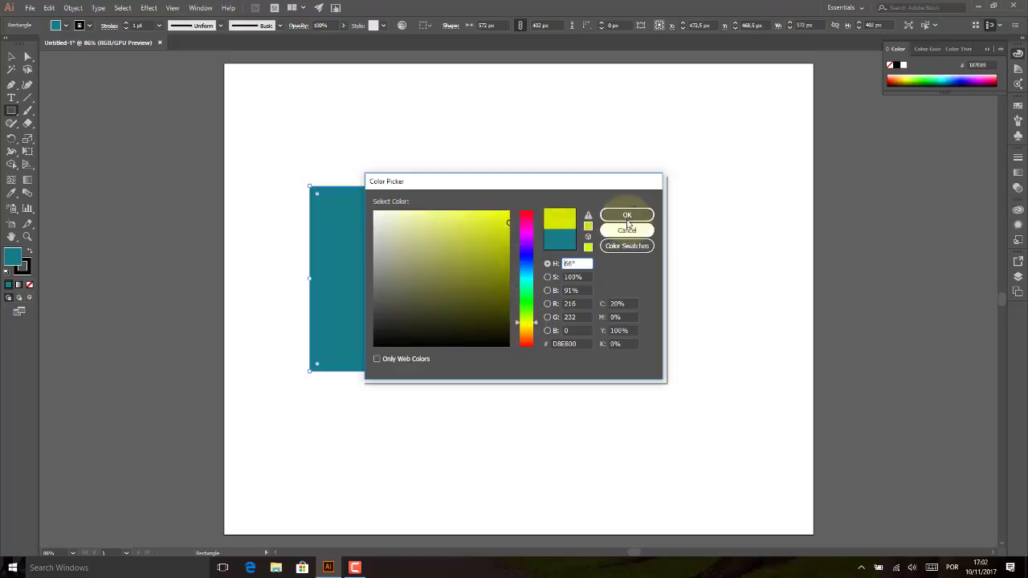
pyautogui.click(628, 216)
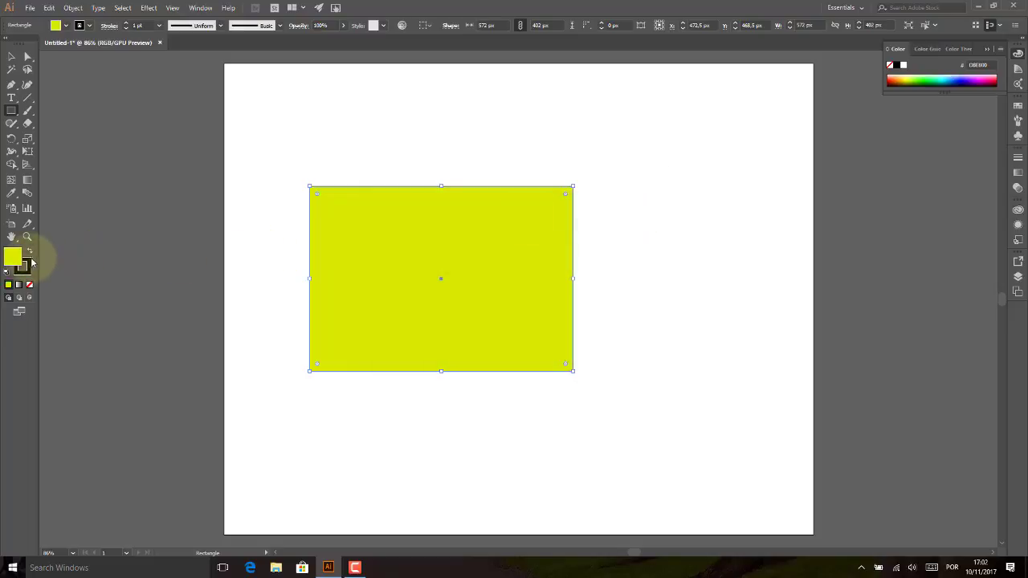
# Set the rectangle's stroke colour to red FF0031.
pyautogui.doubleClick(24, 267)
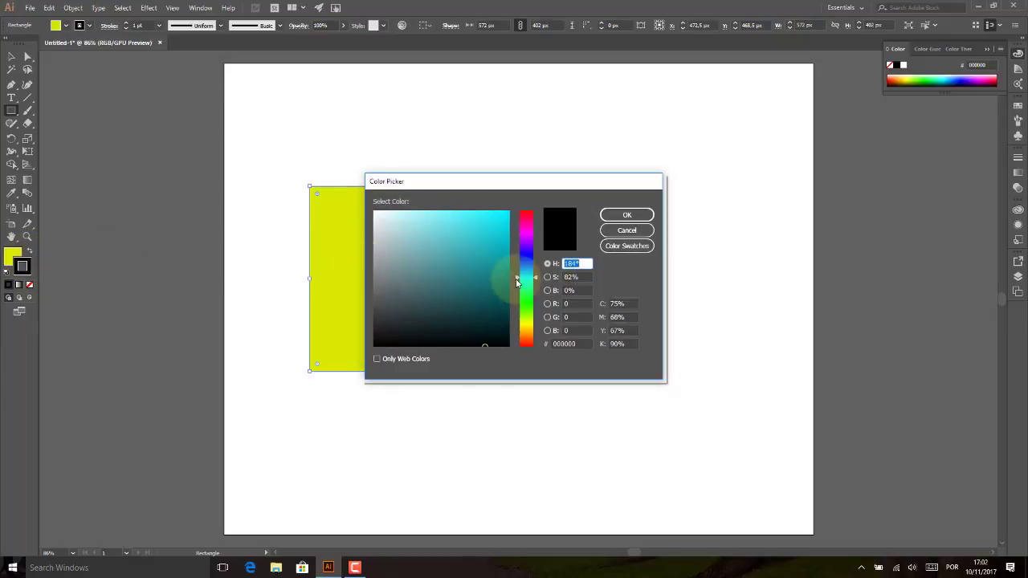
pyautogui.click(526, 211)
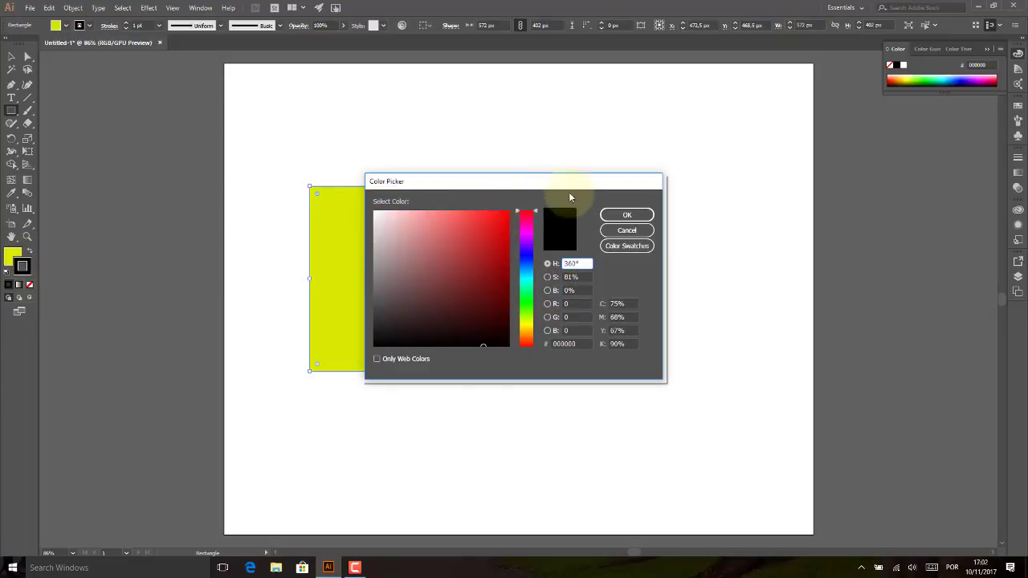
pyautogui.click(650, 219)
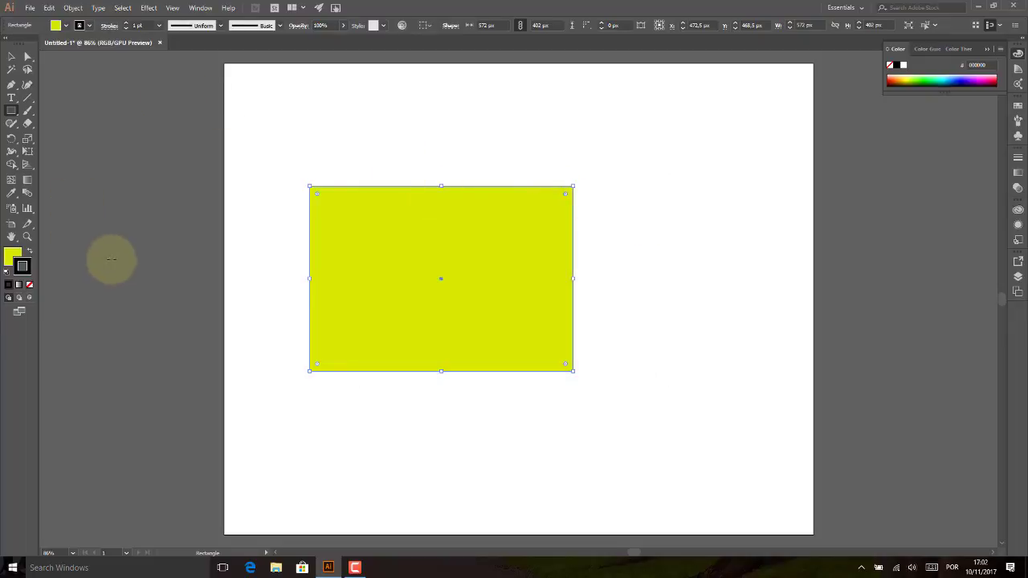
pyautogui.doubleClick(24, 266)
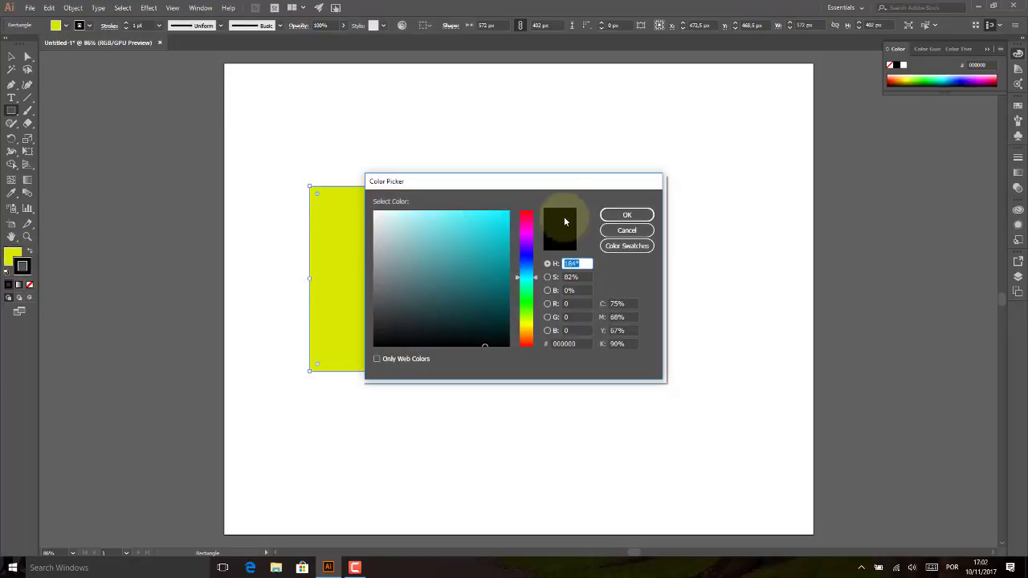
pyautogui.click(526, 215)
pyautogui.click(627, 215)
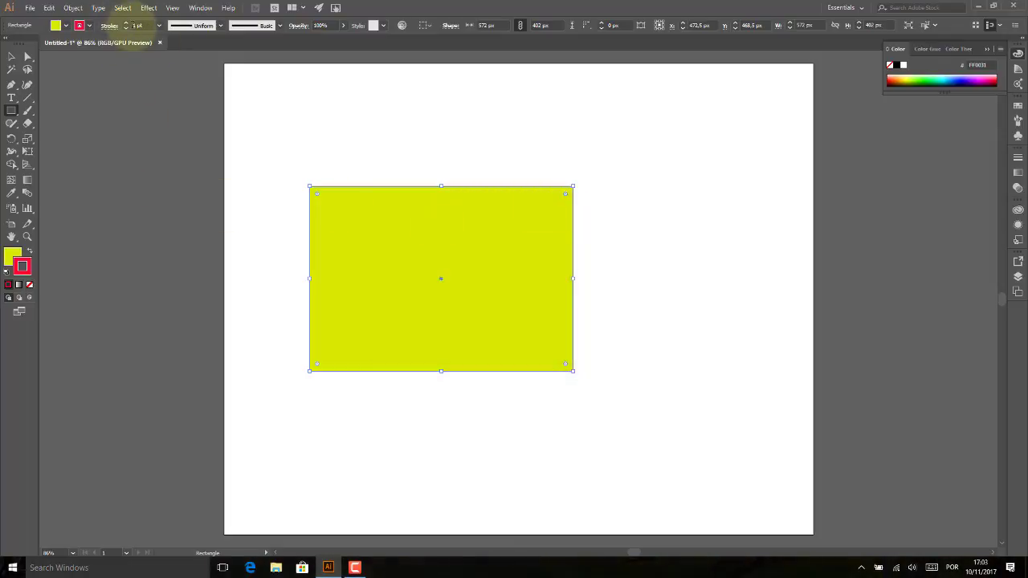
pyautogui.click(126, 25)
pyautogui.click(126, 25)
pyautogui.click(126, 24)
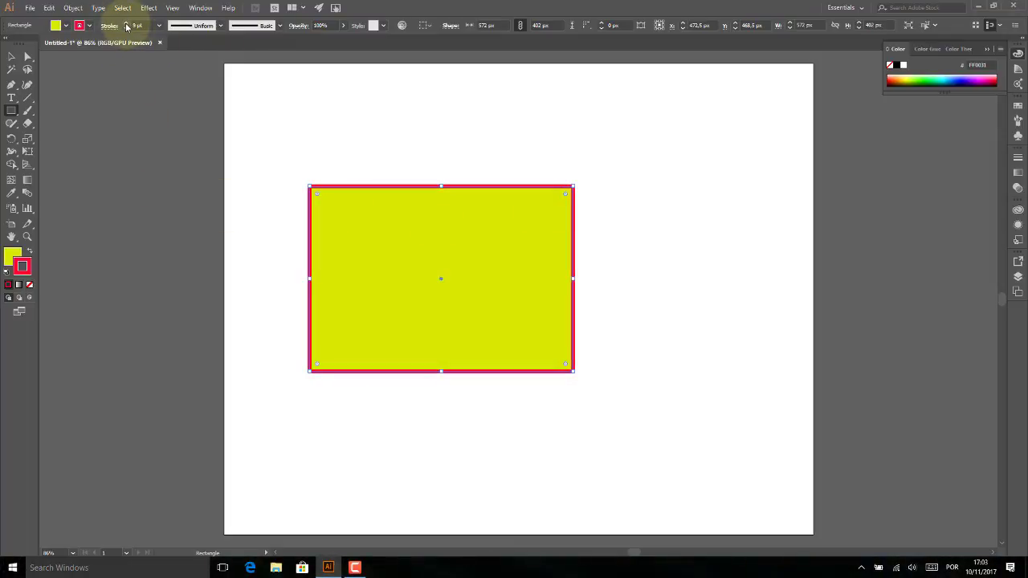
pyautogui.click(126, 25)
pyautogui.click(126, 25)
pyautogui.click(126, 25)
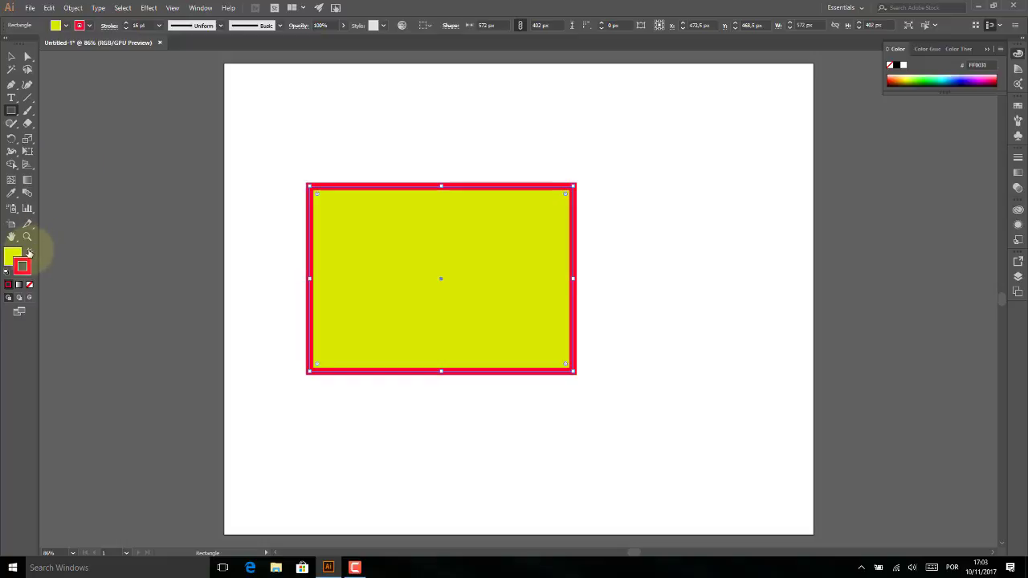
pyautogui.click(29, 252)
pyautogui.click(30, 252)
pyautogui.click(29, 252)
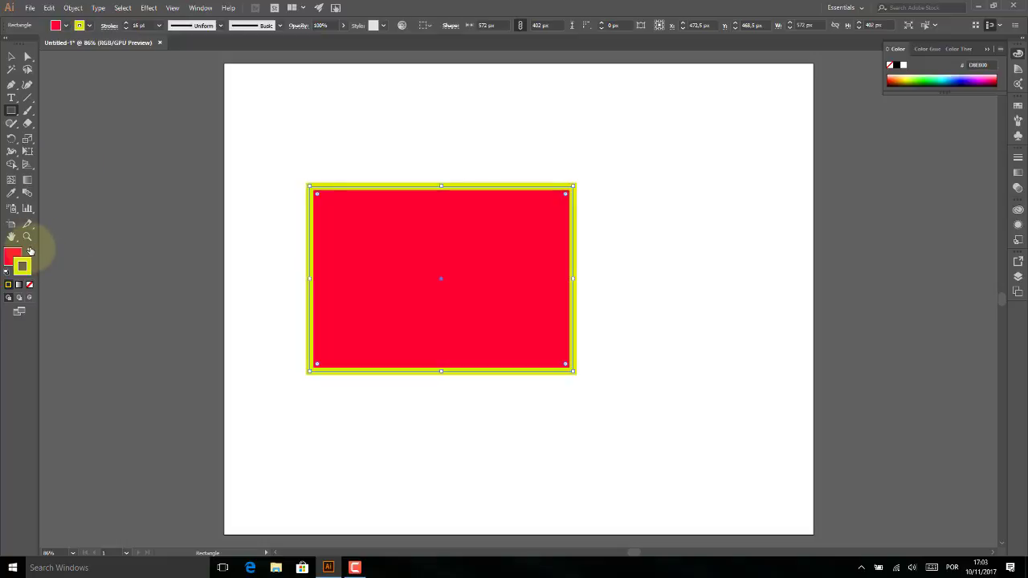
pyautogui.click(30, 252)
pyautogui.click(30, 252)
pyautogui.click(30, 252)
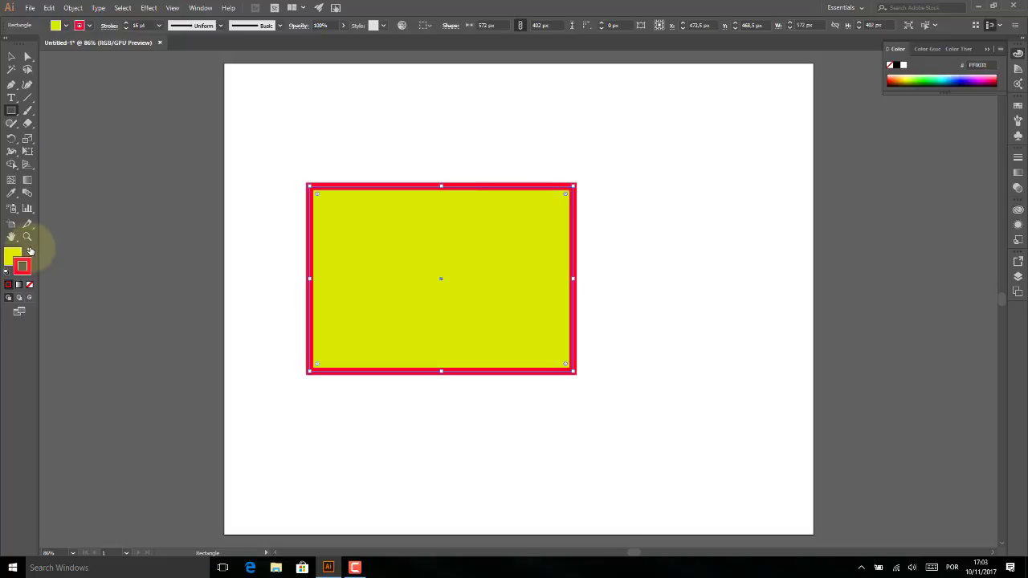
pyautogui.click(30, 253)
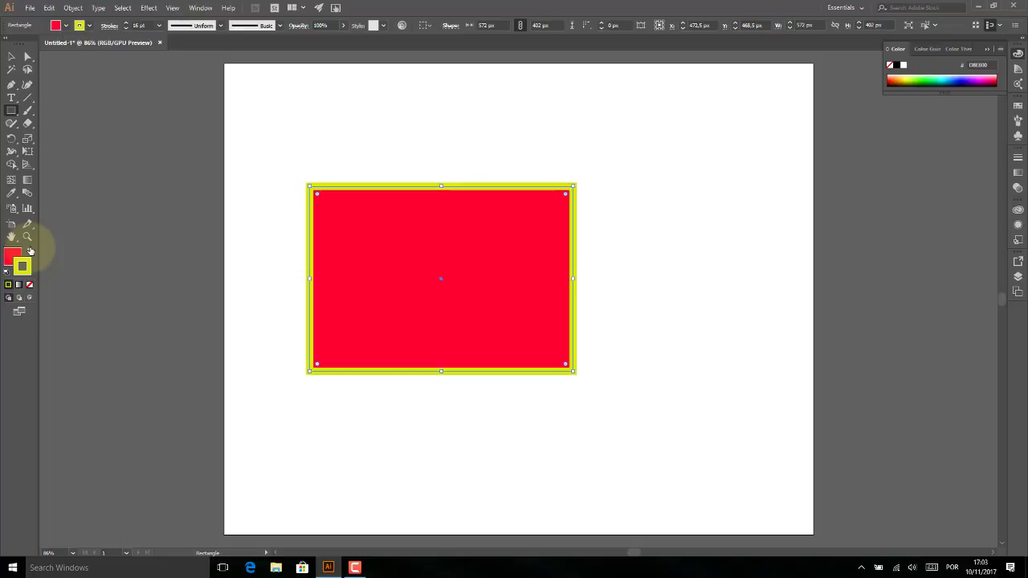
pyautogui.click(30, 252)
pyautogui.click(30, 253)
pyautogui.click(30, 253)
pyautogui.click(29, 252)
pyautogui.click(30, 252)
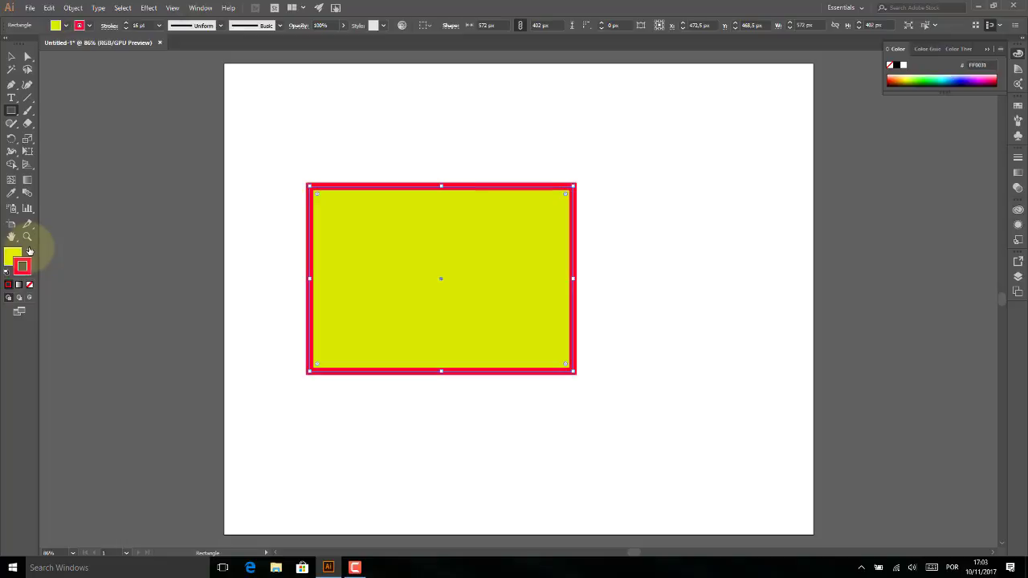
pyautogui.click(29, 252)
pyautogui.click(30, 253)
pyautogui.click(30, 252)
pyautogui.click(29, 252)
pyautogui.click(30, 252)
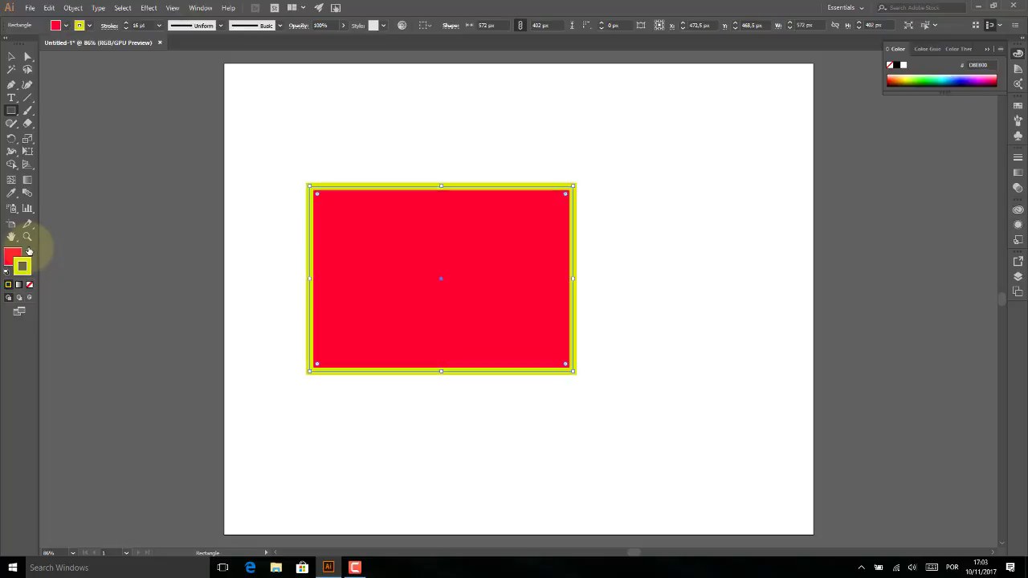
pyautogui.click(30, 252)
pyautogui.click(30, 252)
pyautogui.click(30, 252)
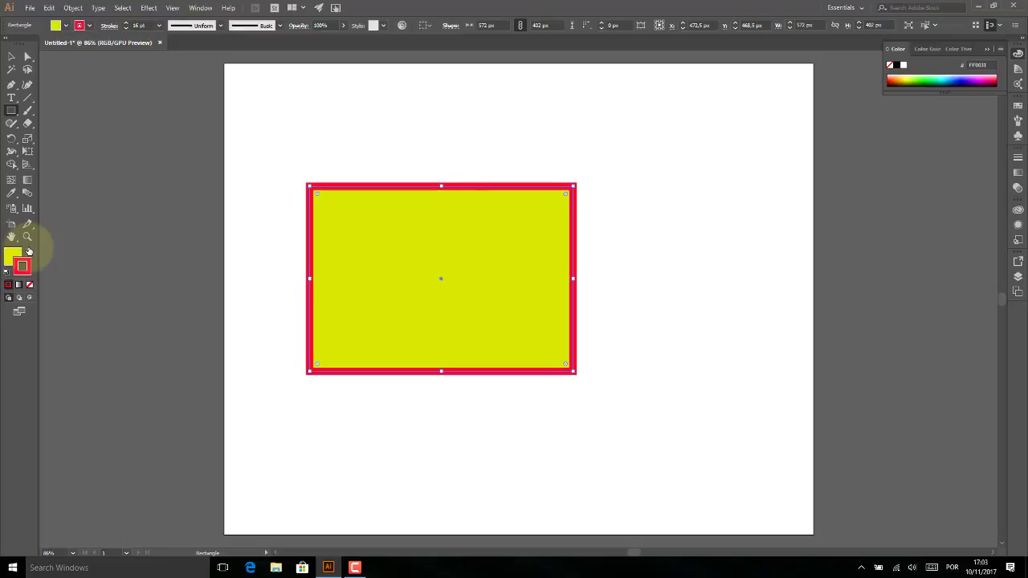
pyautogui.click(30, 253)
pyautogui.click(30, 252)
pyautogui.click(8, 286)
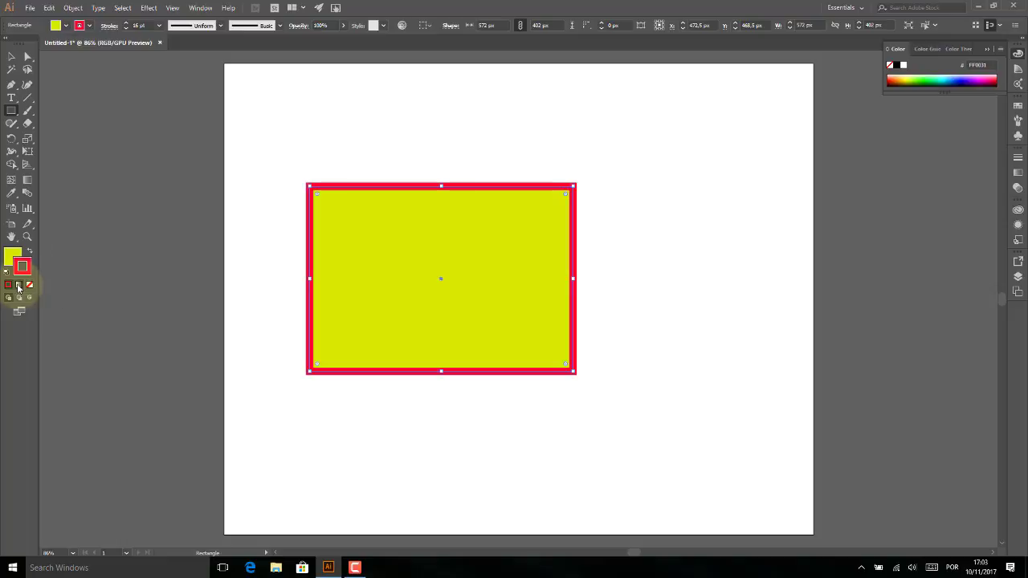
# Apply the white-to-black gradient to both the rectangle's fill and stroke.
pyautogui.click(19, 286)
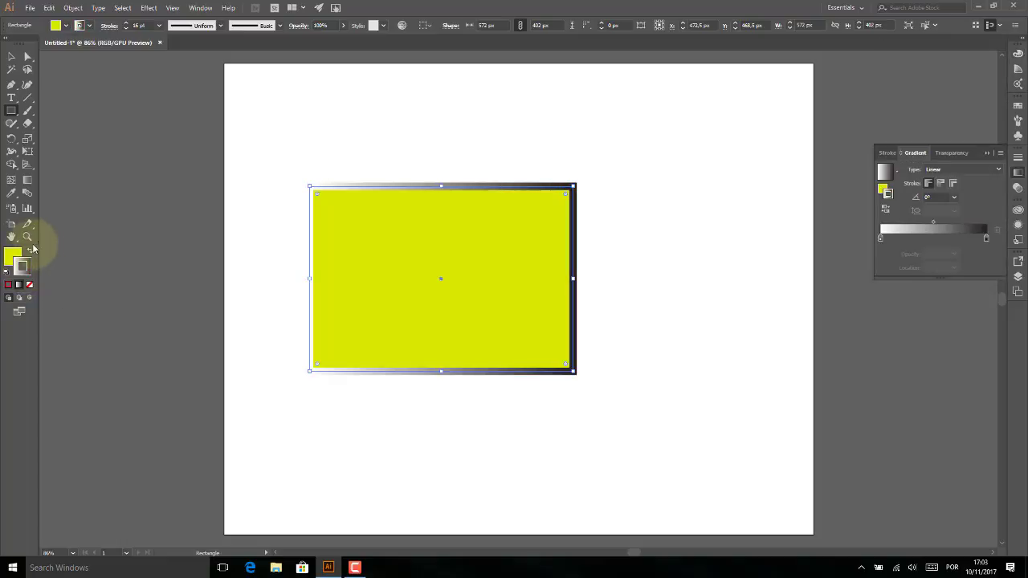
pyautogui.click(30, 252)
pyautogui.click(19, 286)
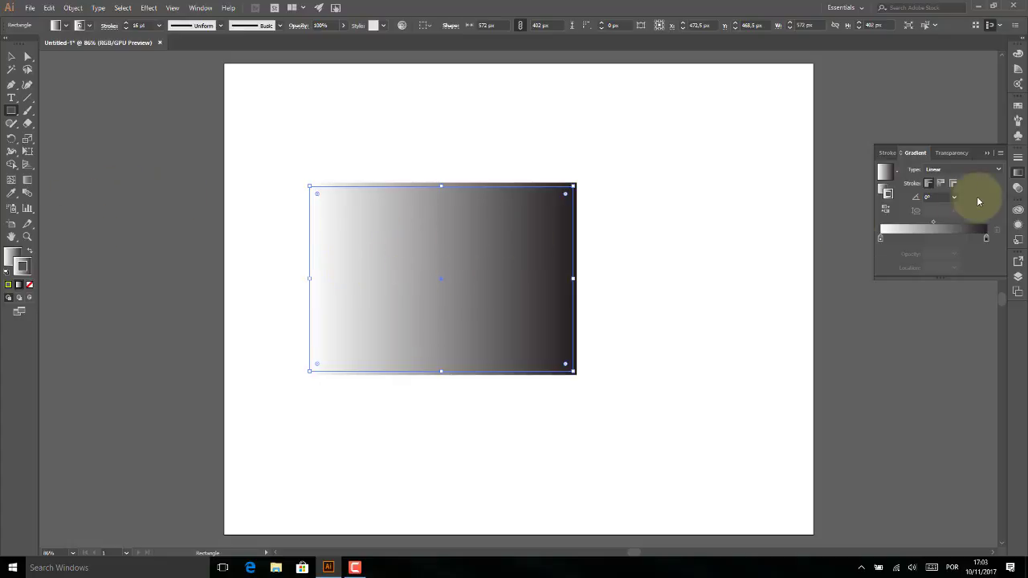
# Set the stroke gradient to apply across the stroke in the Gradient panel.
pyautogui.click(899, 176)
pyautogui.click(899, 175)
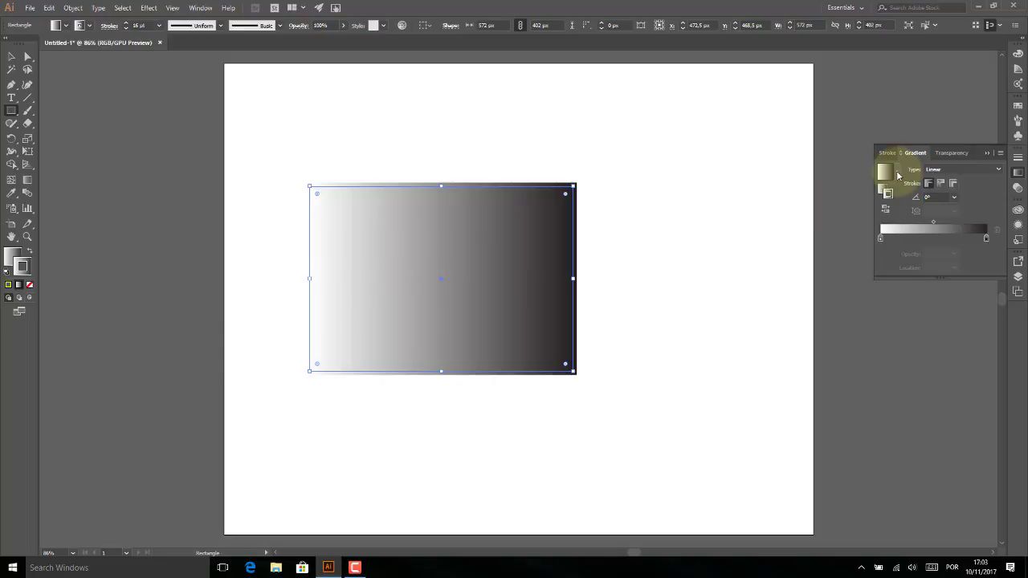
pyautogui.click(1000, 170)
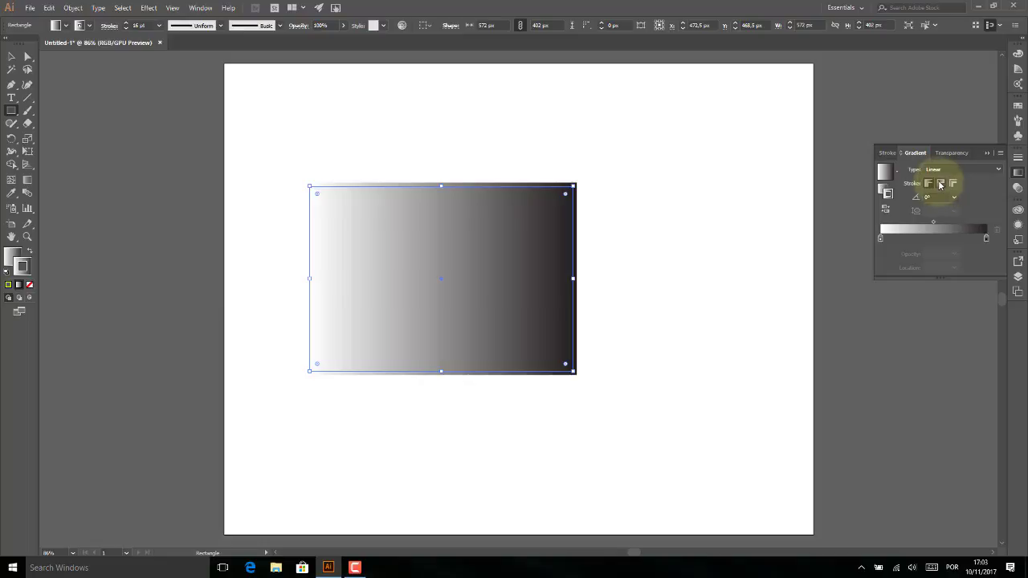
pyautogui.click(941, 184)
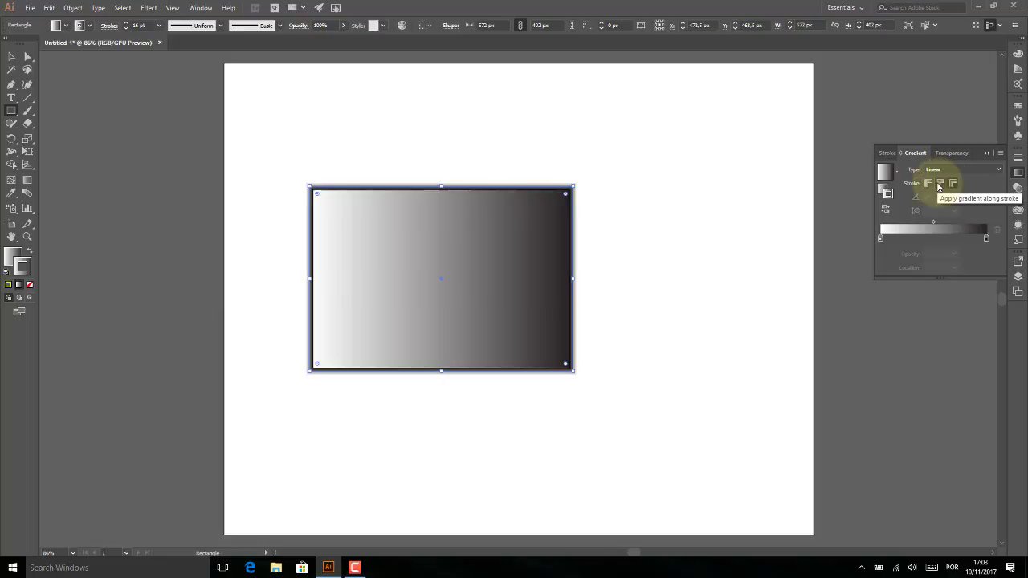
pyautogui.click(953, 184)
pyautogui.click(942, 184)
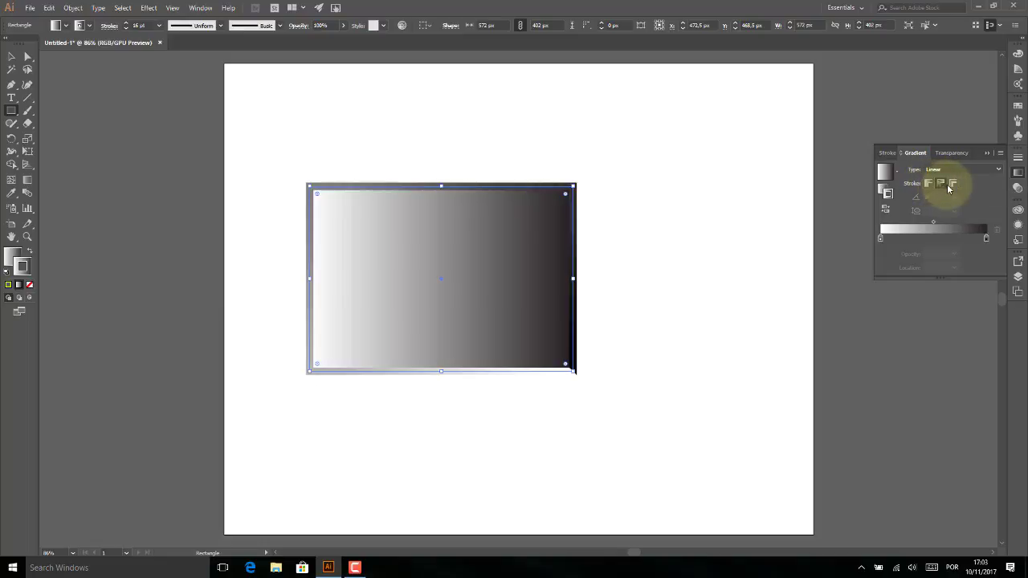
pyautogui.click(953, 184)
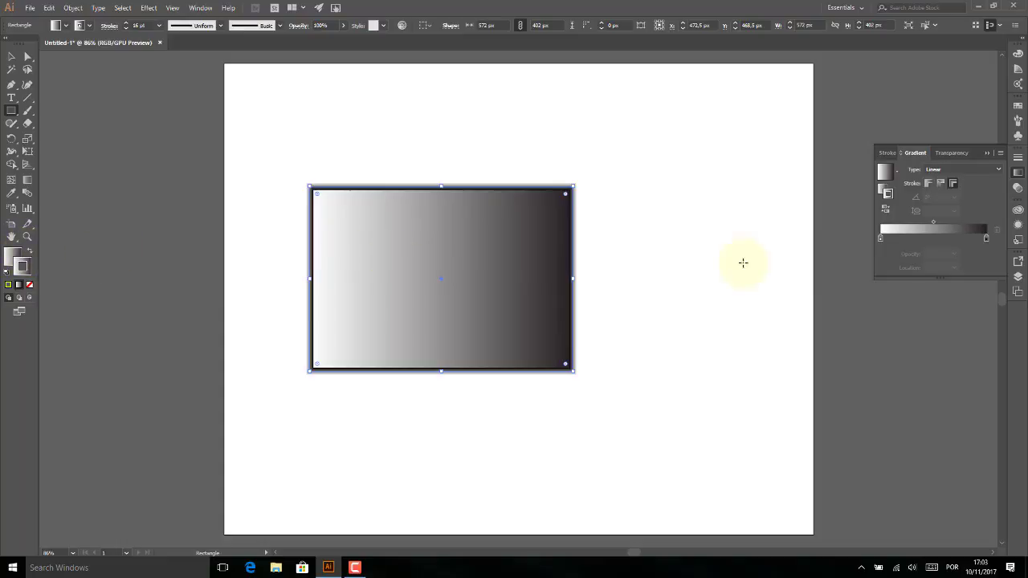
# Select the left gradient stop and bring up the fill's Color Picker on black 000000.
pyautogui.click(880, 240)
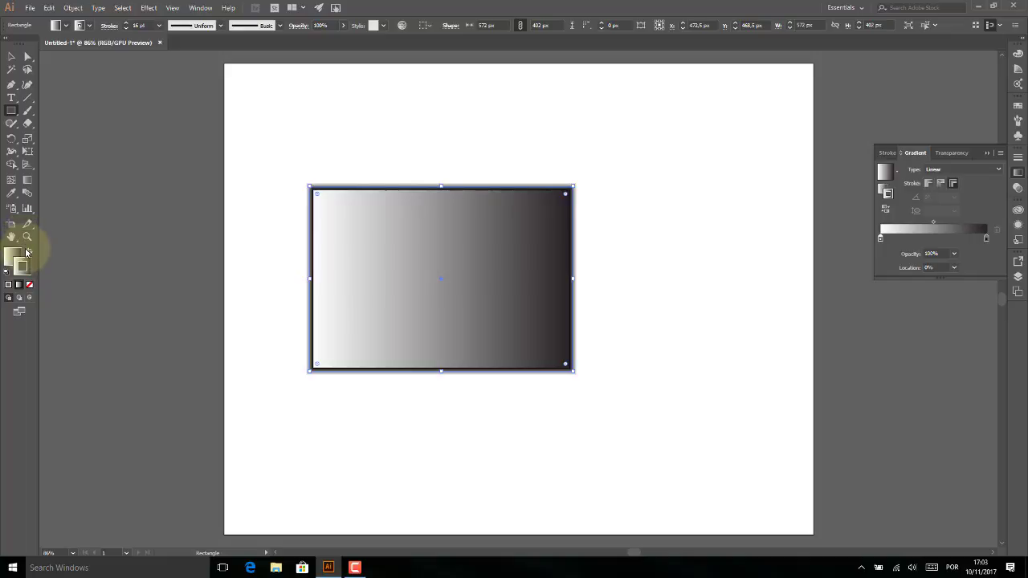
pyautogui.moveTo(29, 253); pyautogui.dragTo(516, 184)
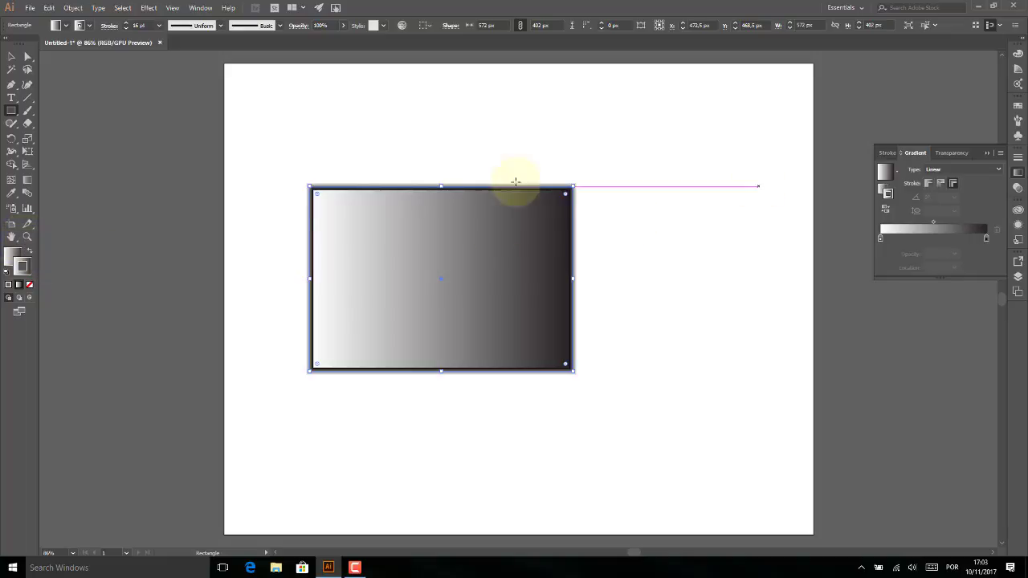
pyautogui.click(11, 259)
pyautogui.doubleClick(11, 258)
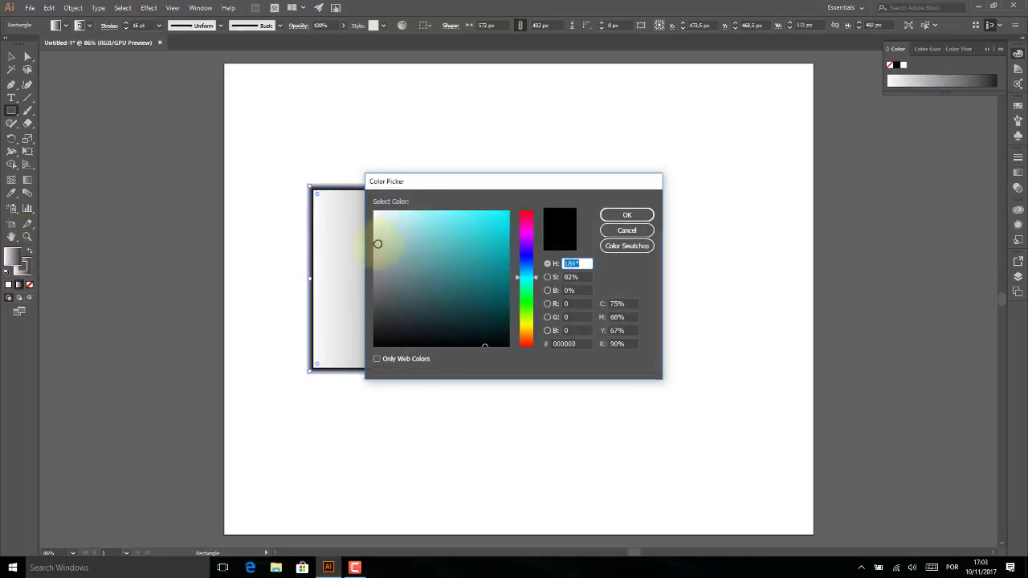
# Make the fill solid cyan, testing Swap, None and Gradient before returning to cyan.
pyautogui.click(506, 218)
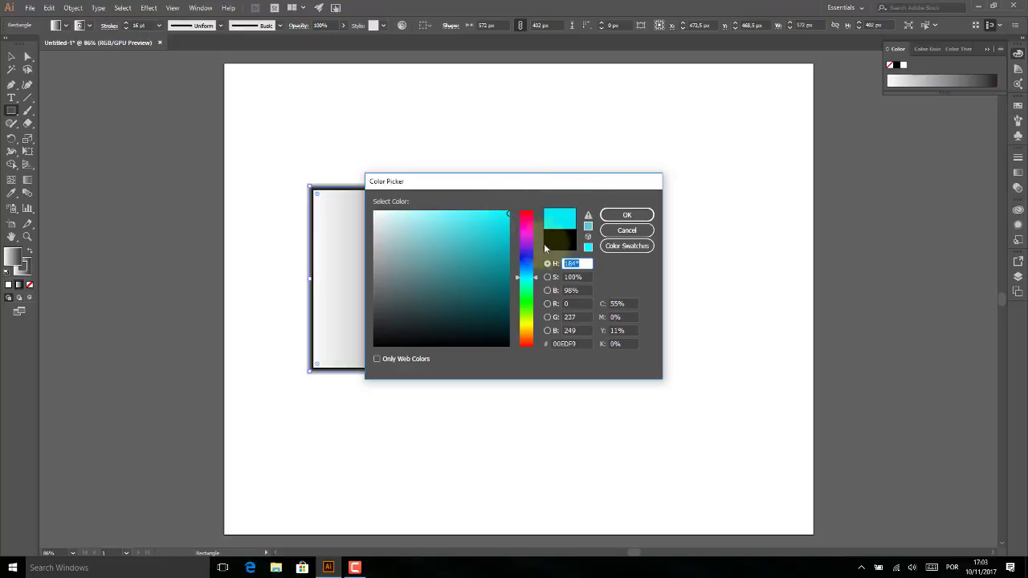
pyautogui.click(625, 215)
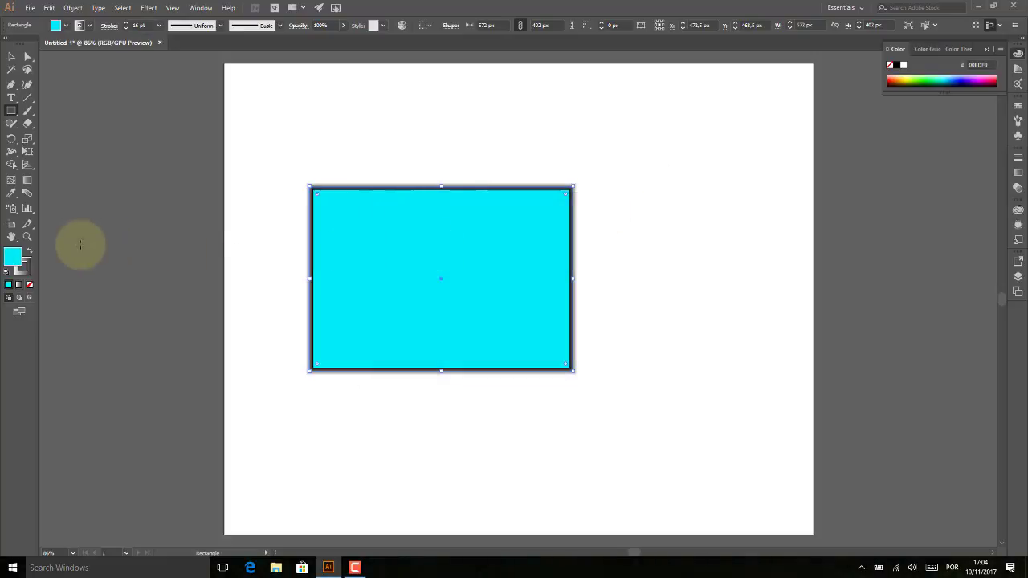
pyautogui.click(29, 254)
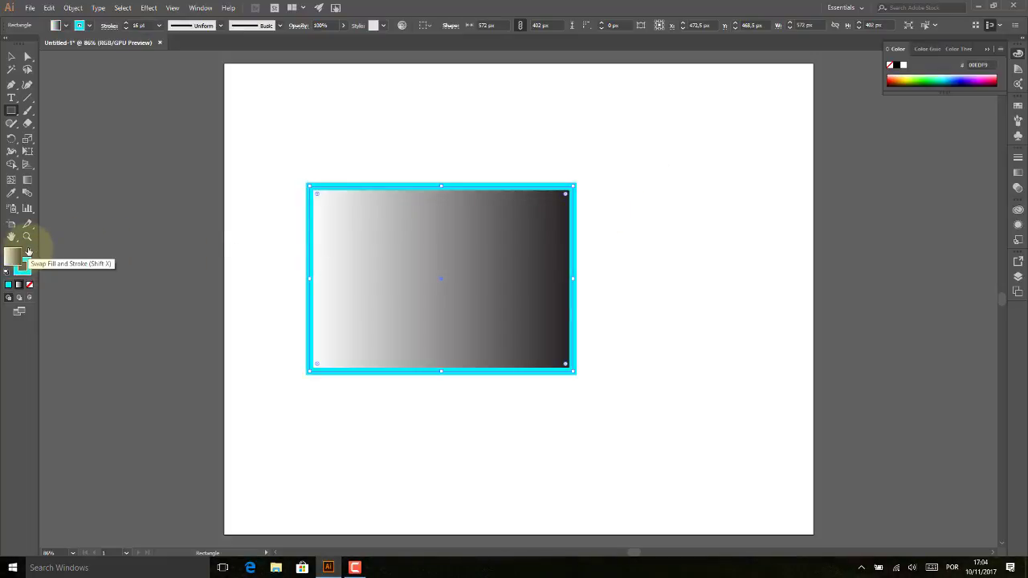
pyautogui.click(29, 254)
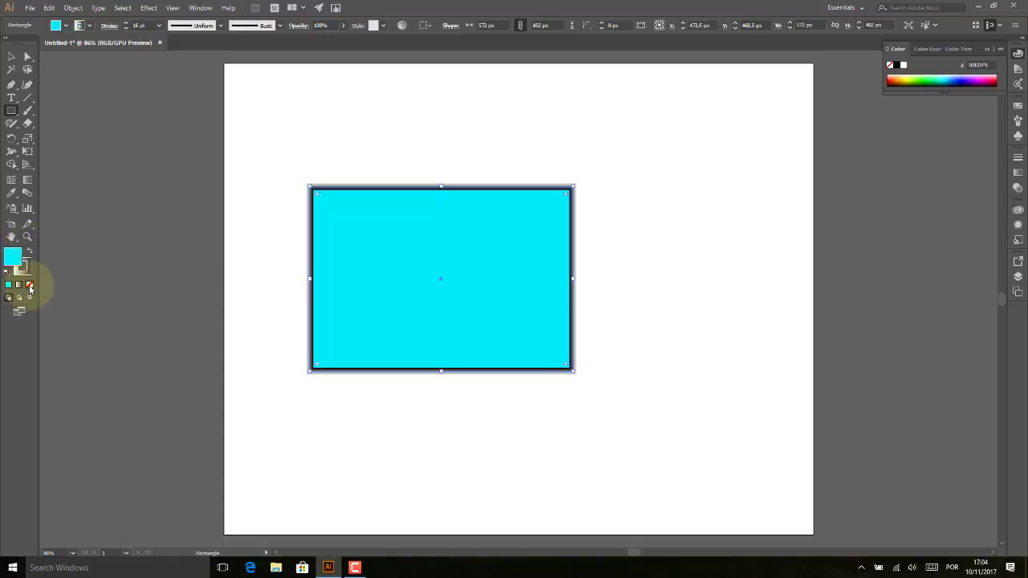
pyautogui.click(31, 287)
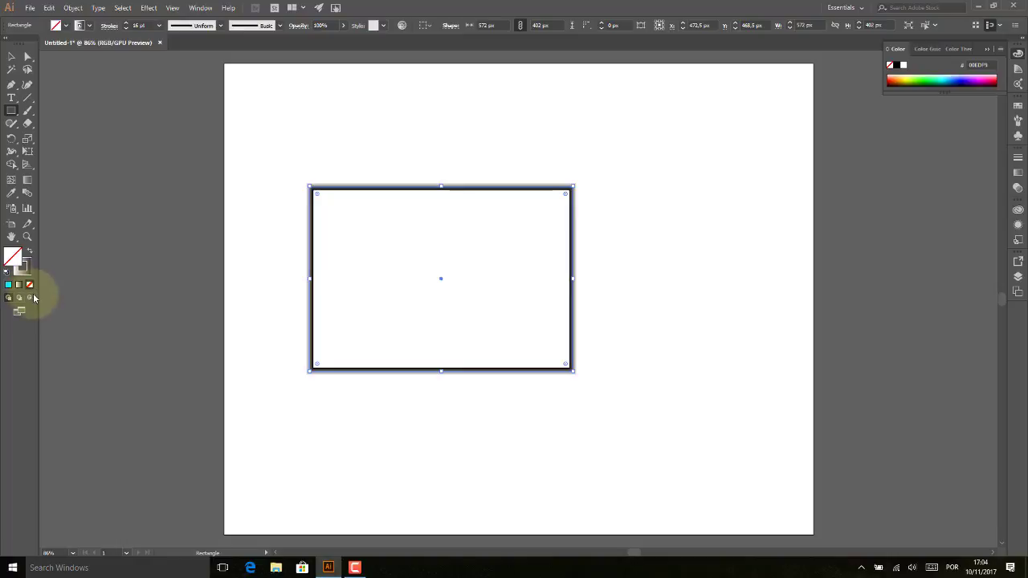
pyautogui.click(20, 285)
pyautogui.click(8, 285)
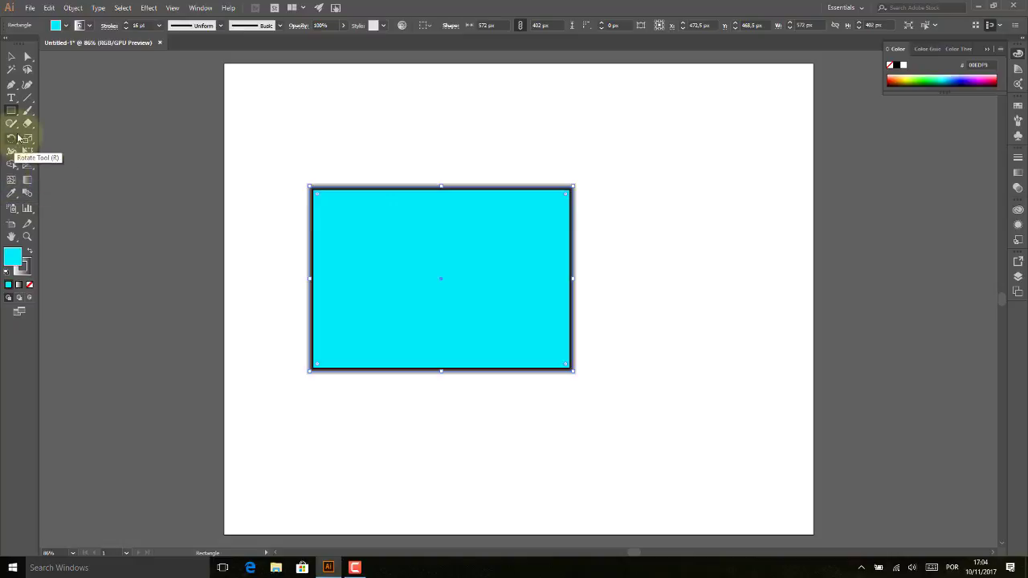
# Switch to the Ellipse Tool, delete a stray tiny ellipse, and set the fill to RGB Yellow.
pyautogui.moveTo(12, 116); pyautogui.dragTo(48, 135)
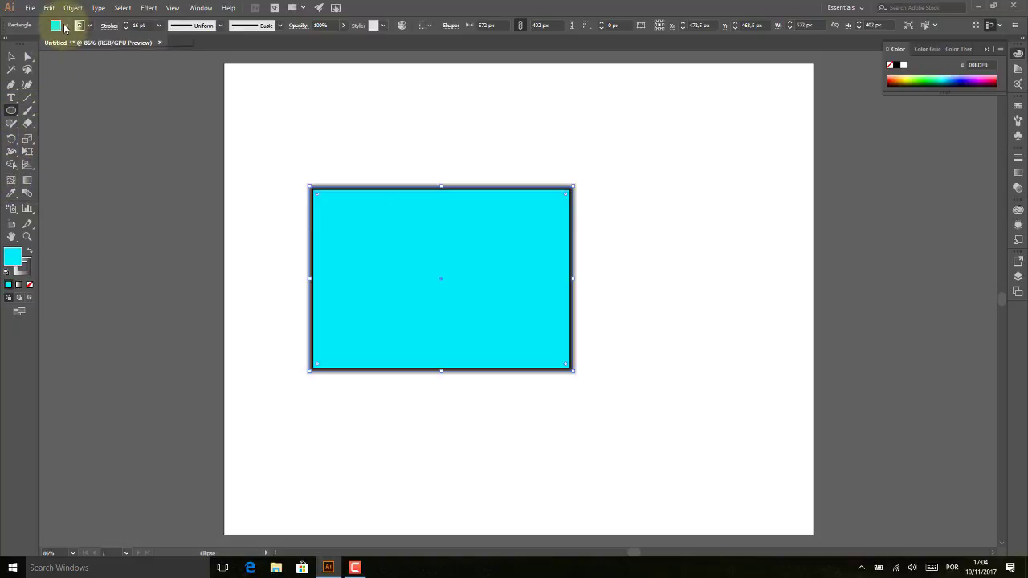
pyautogui.moveTo(282, 131); pyautogui.dragTo(284, 130)
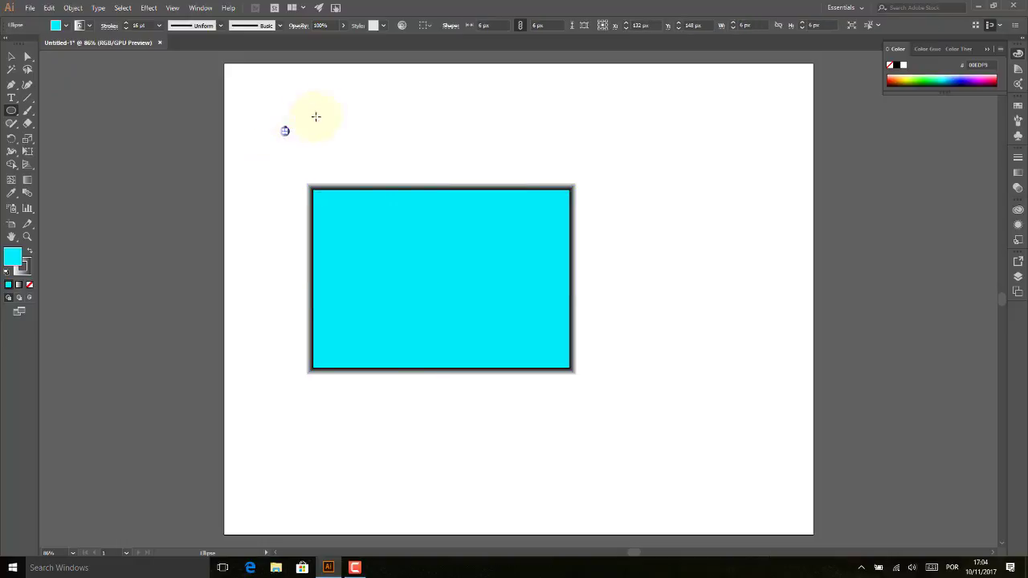
pyautogui.press('Delete')
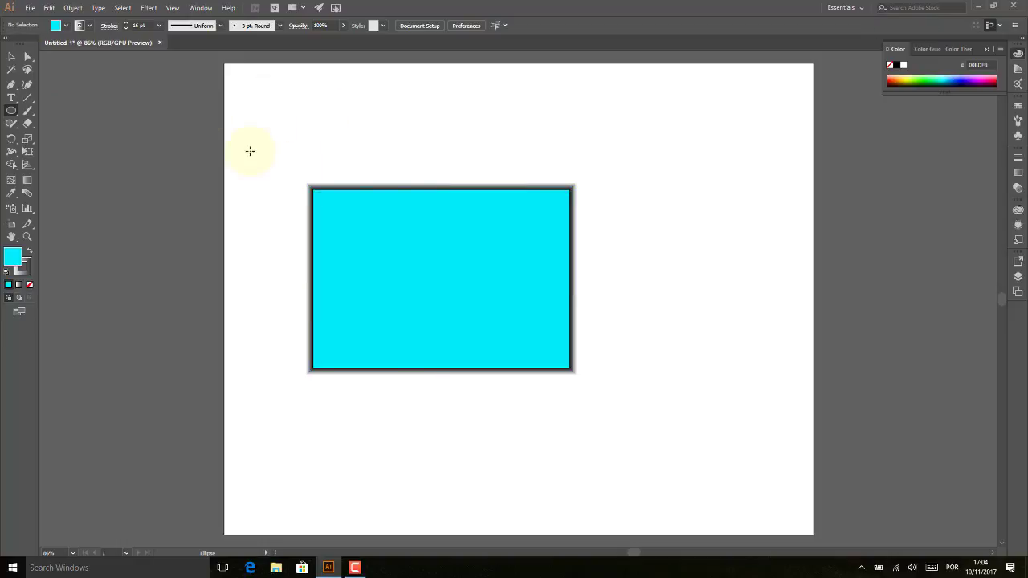
pyautogui.click(65, 27)
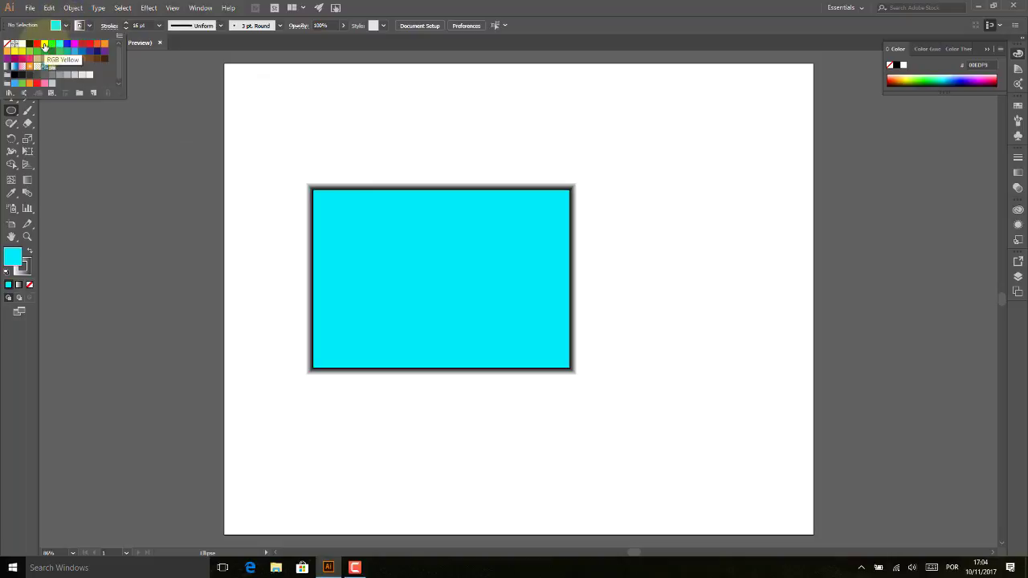
pyautogui.click(332, 135)
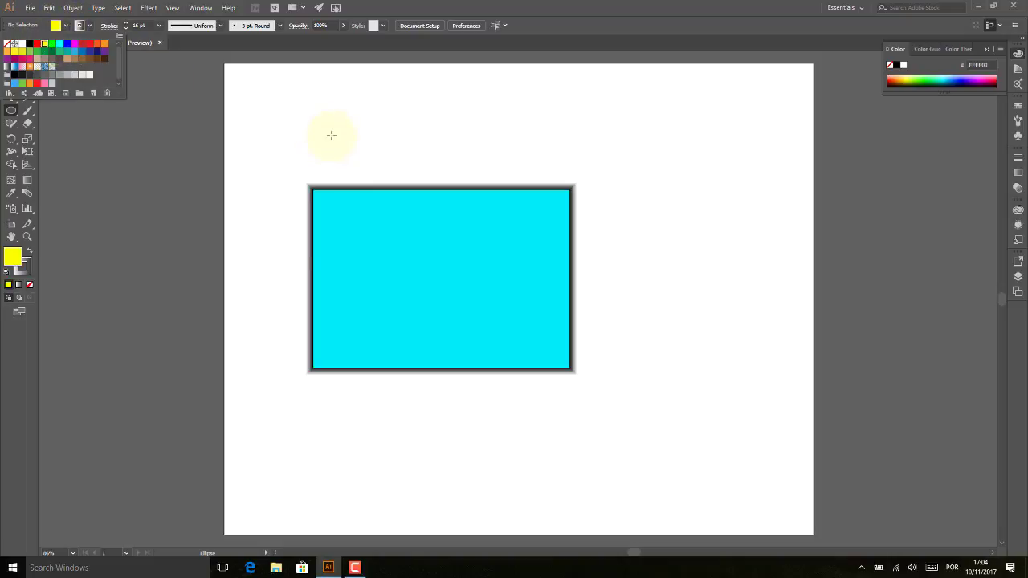
pyautogui.click(409, 110)
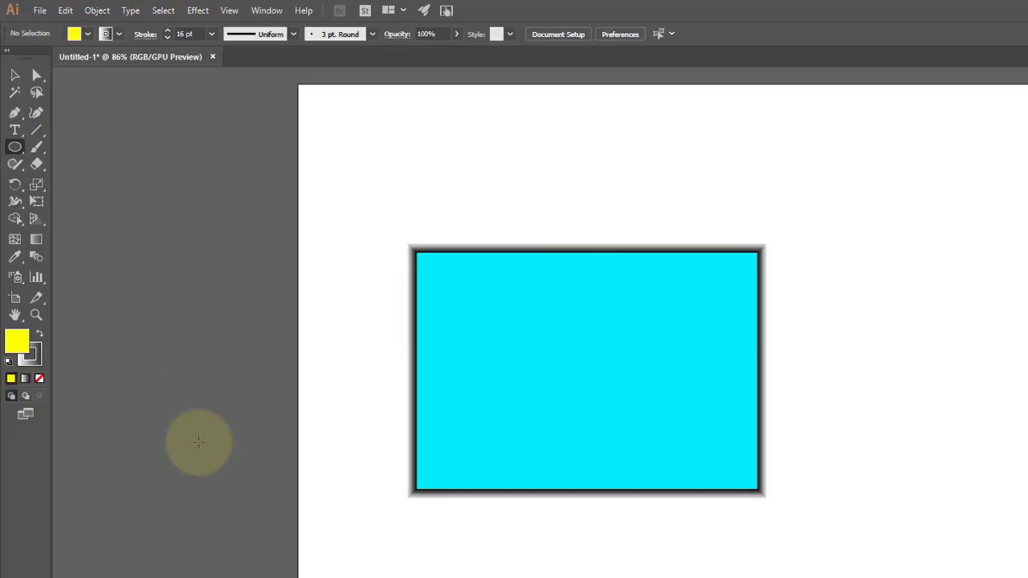
# Draw a large yellow ellipse, a red one behind it, and a small red corner ellipse.
pyautogui.moveTo(635, 190); pyautogui.dragTo(894, 407)
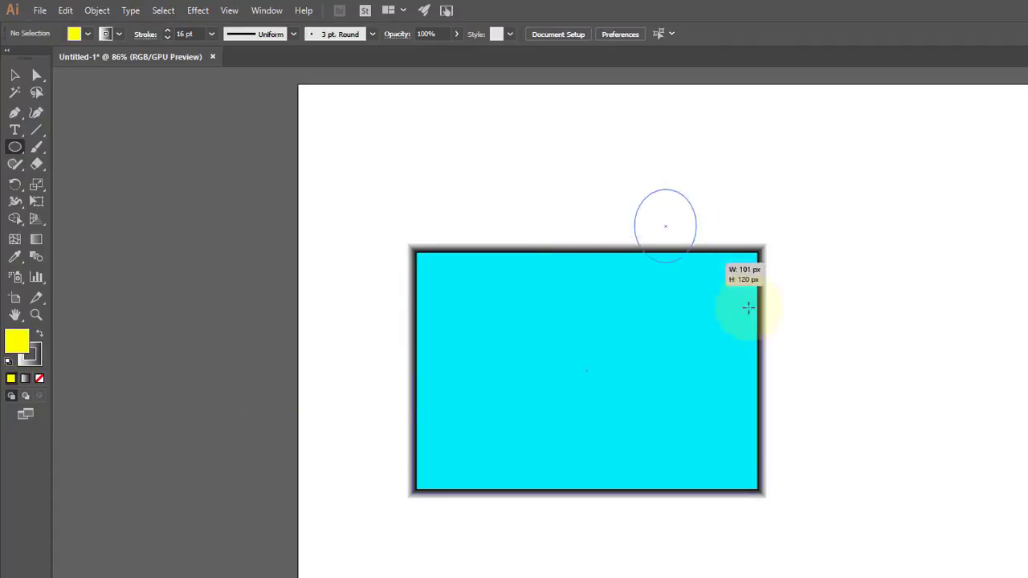
pyautogui.click(26, 397)
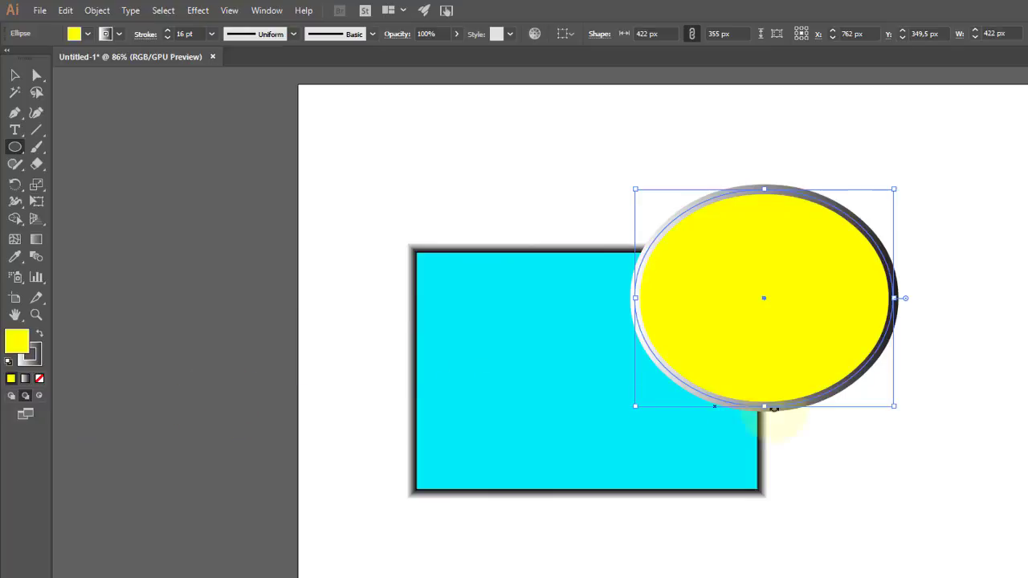
pyautogui.moveTo(855, 510); pyautogui.dragTo(657, 358)
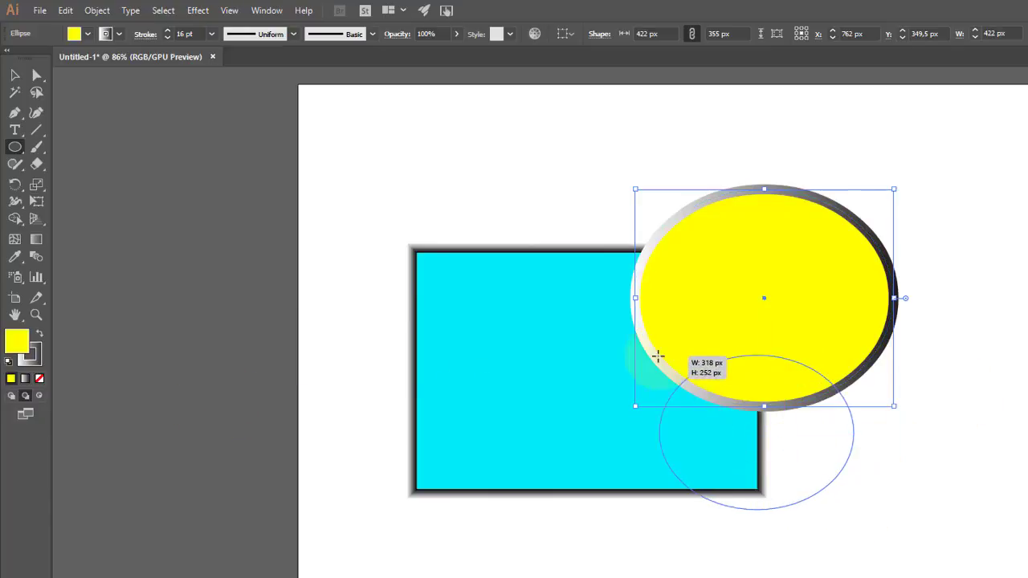
pyautogui.click(87, 33)
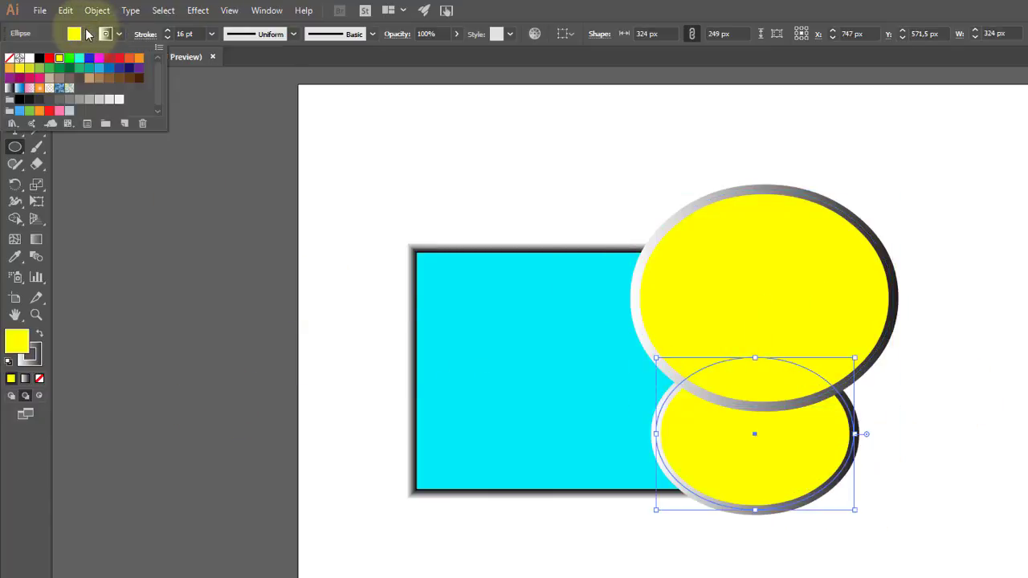
pyautogui.click(49, 59)
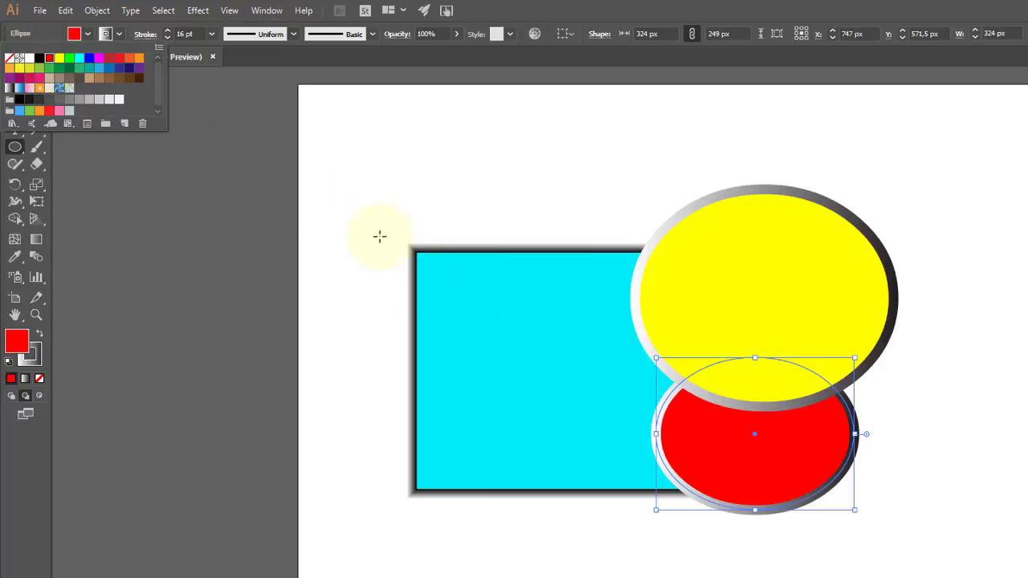
pyautogui.click(443, 257)
pyautogui.moveTo(391, 240); pyautogui.dragTo(519, 350)
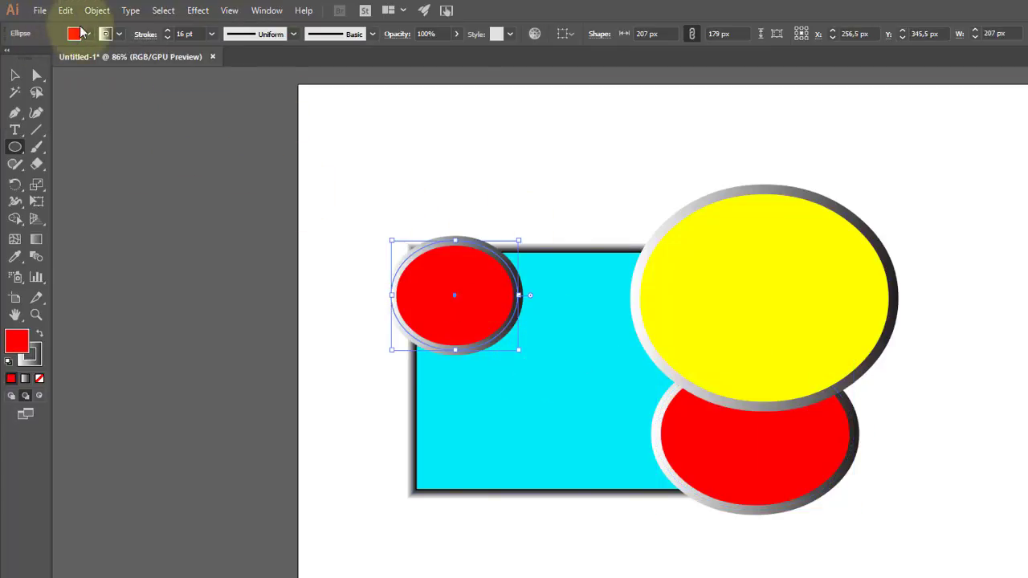
# Turn the small ellipse green and draw three more green ellipses around it.
pyautogui.click(80, 32)
pyautogui.click(69, 58)
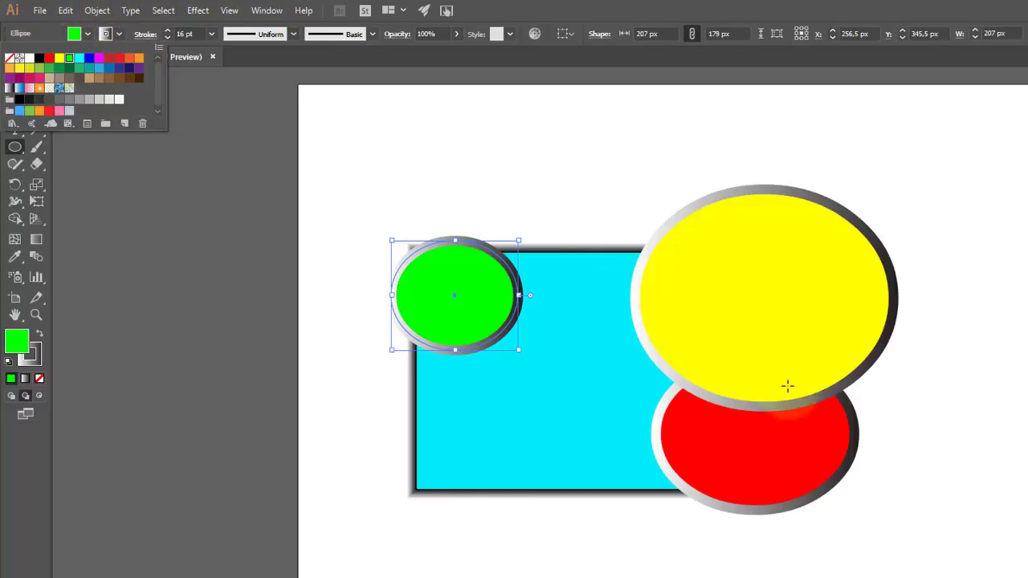
pyautogui.click(923, 395)
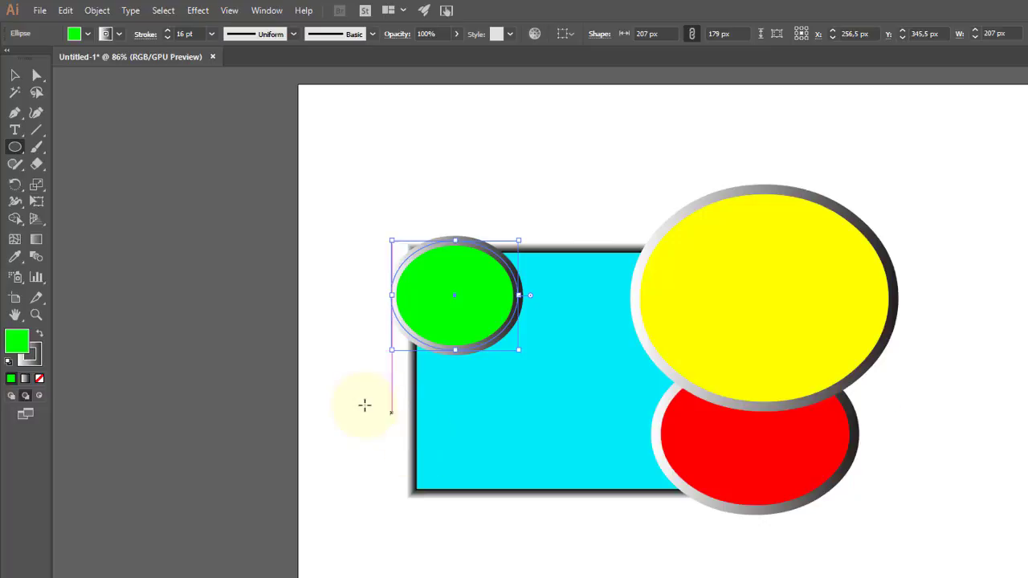
pyautogui.moveTo(360, 411)
pyautogui.mouseDown()
pyautogui.moveTo(450, 355)
pyautogui.moveTo(464, 325)
pyautogui.mouseUp()
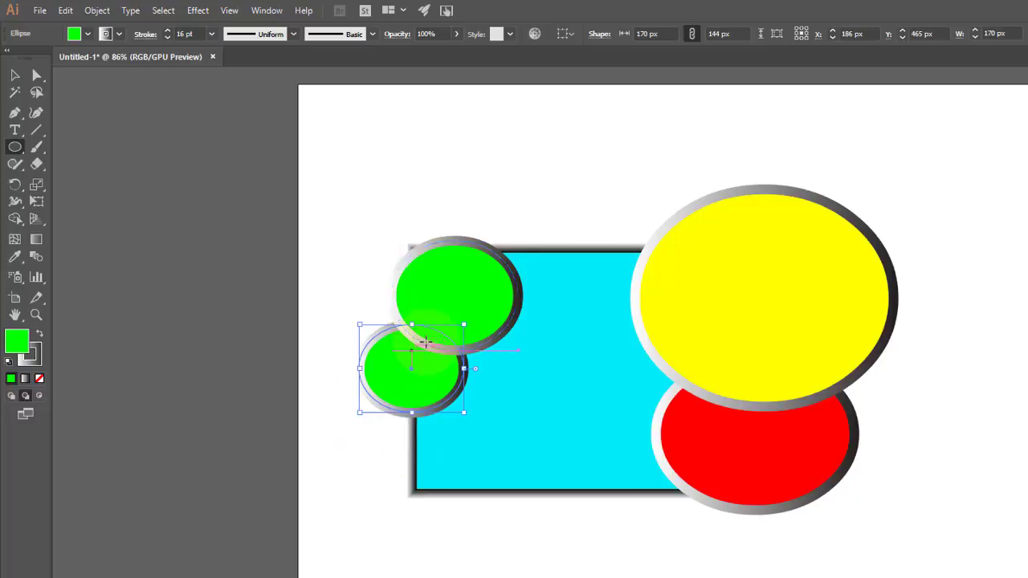
pyautogui.click(12, 395)
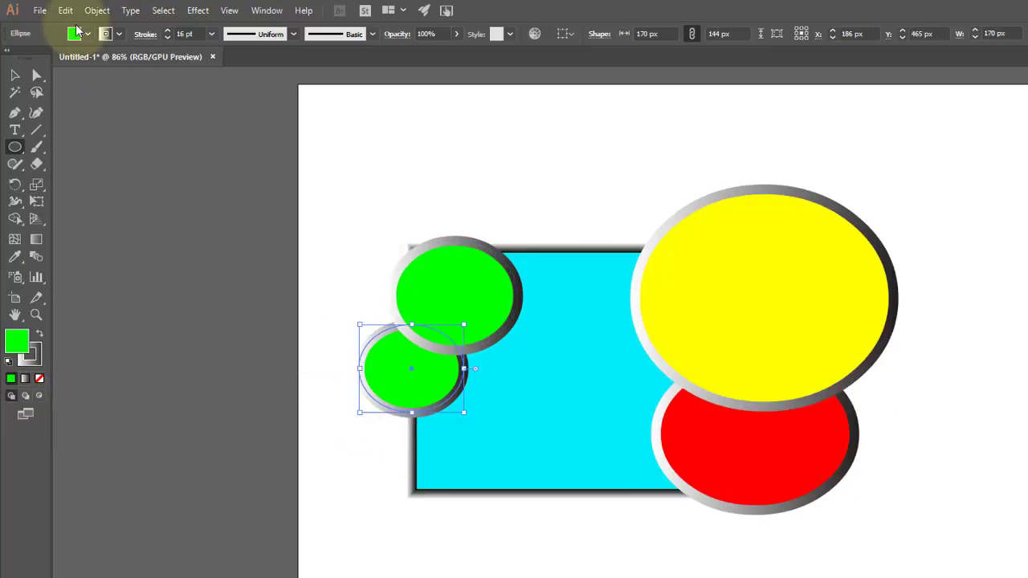
pyautogui.moveTo(455, 219); pyautogui.dragTo(520, 311)
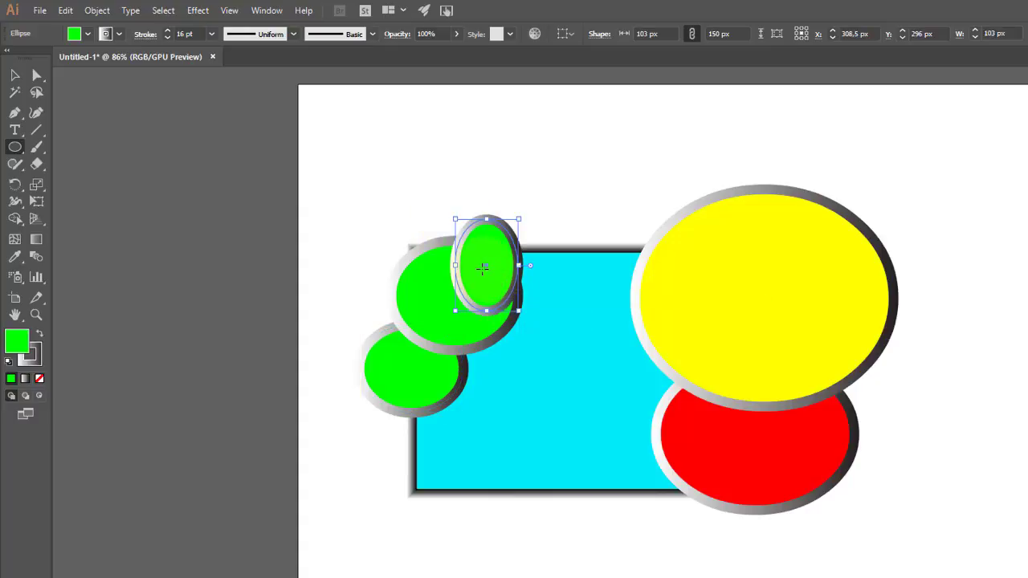
pyautogui.moveTo(601, 233); pyautogui.dragTo(690, 310)
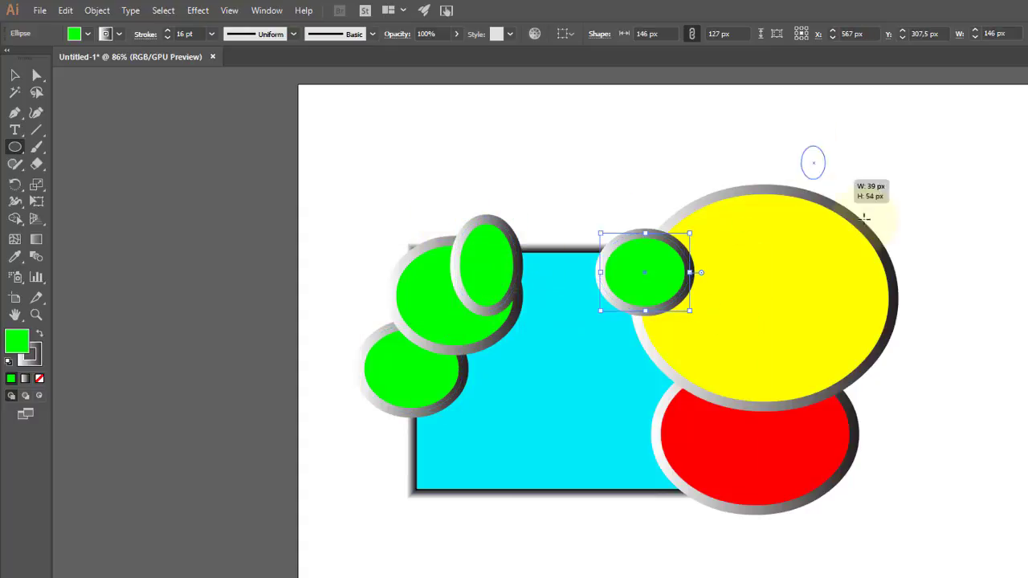
# Add a yellow upper-right ellipse plus three small yellow ellipses around the cluster.
pyautogui.moveTo(802, 146); pyautogui.dragTo(920, 285)
pyautogui.click(87, 33)
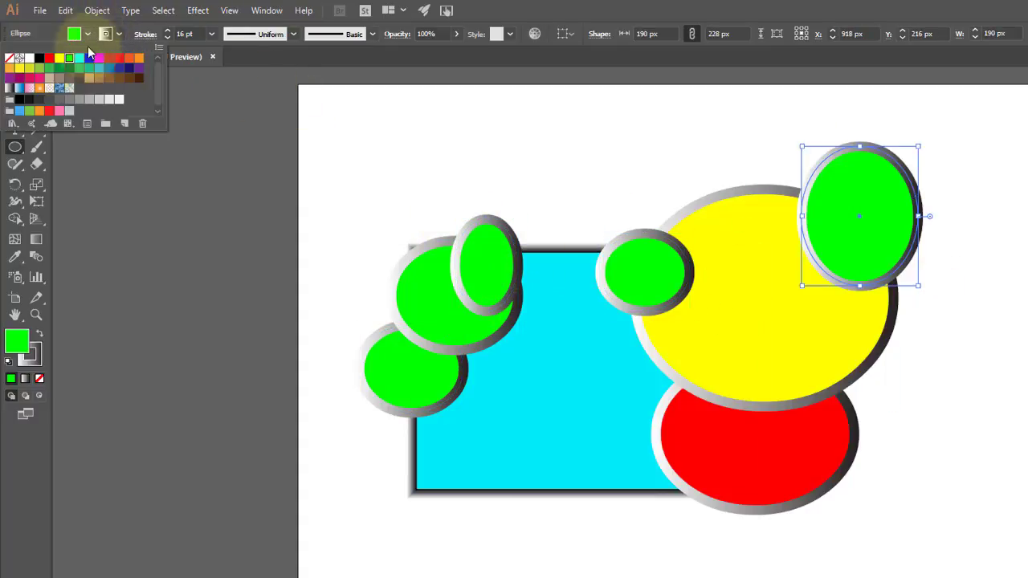
pyautogui.click(58, 57)
pyautogui.click(809, 500)
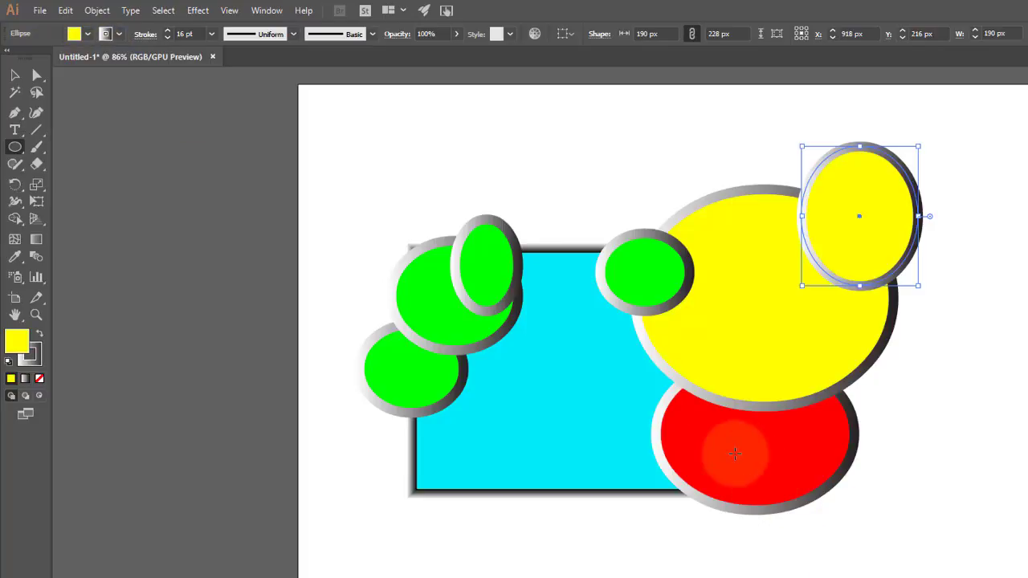
pyautogui.moveTo(746, 494); pyautogui.dragTo(805, 562)
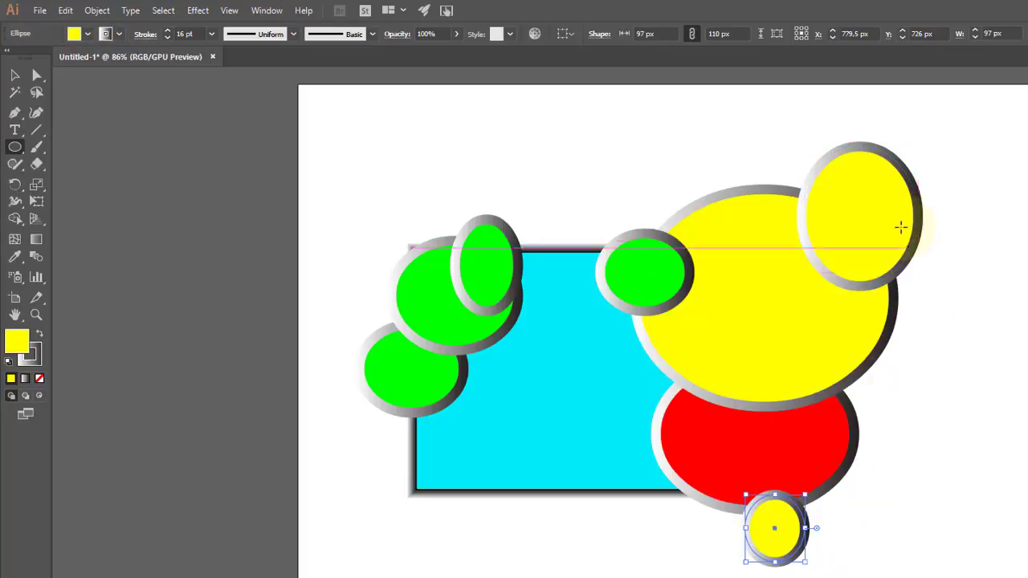
pyautogui.moveTo(962, 228); pyautogui.dragTo(877, 271)
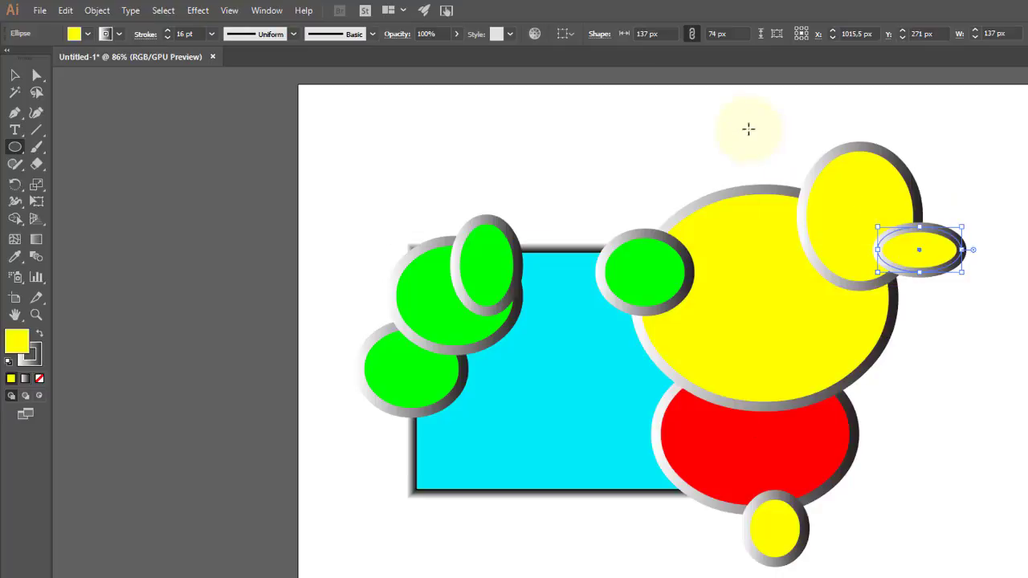
pyautogui.moveTo(747, 128); pyautogui.dragTo(841, 199)
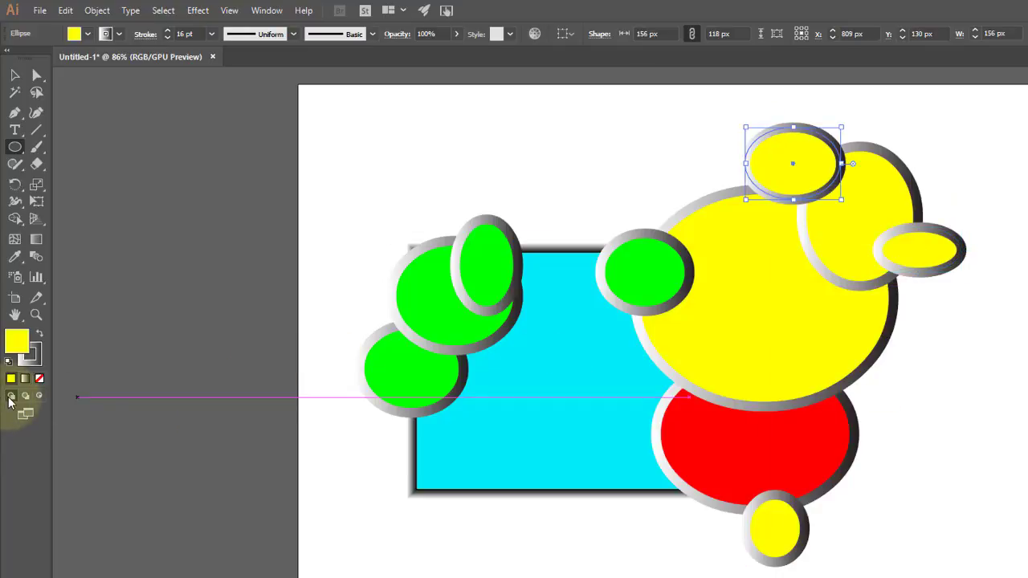
# In Draw Behind mode, add six yellow ellipses around the cluster's top, right and bottom.
pyautogui.click(25, 396)
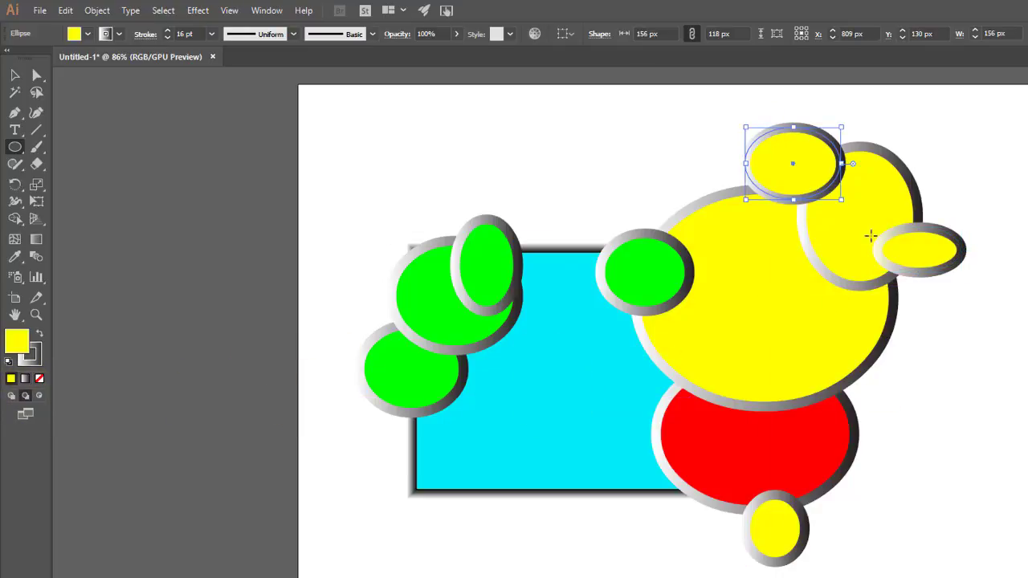
pyautogui.moveTo(943, 137); pyautogui.dragTo(888, 208)
pyautogui.moveTo(971, 394); pyautogui.dragTo(856, 269)
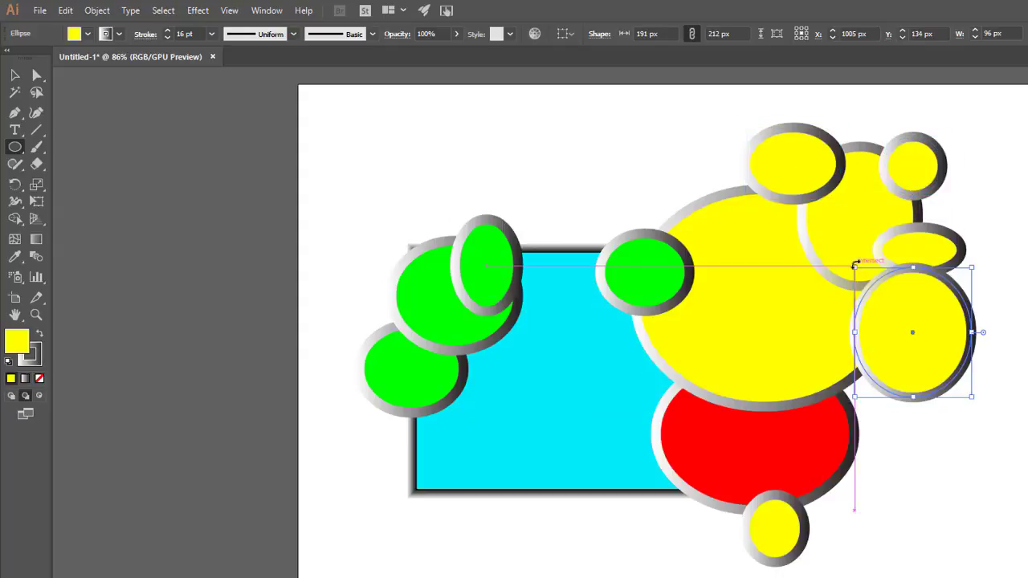
pyautogui.moveTo(918, 529); pyautogui.dragTo(793, 555)
pyautogui.moveTo(727, 136); pyautogui.dragTo(781, 185)
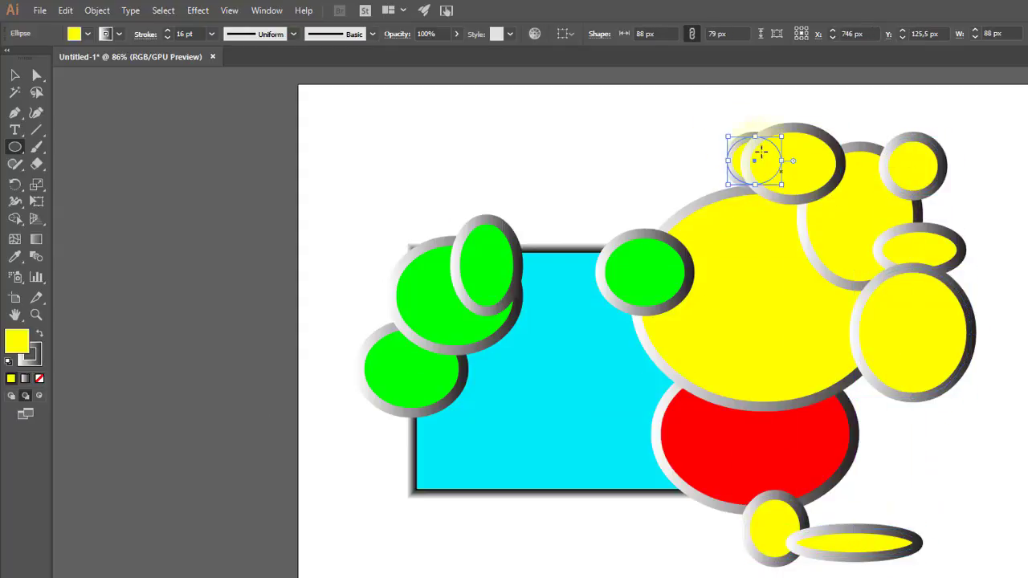
pyautogui.moveTo(692, 127); pyautogui.dragTo(792, 166)
pyautogui.moveTo(783, 97); pyautogui.dragTo(801, 145)
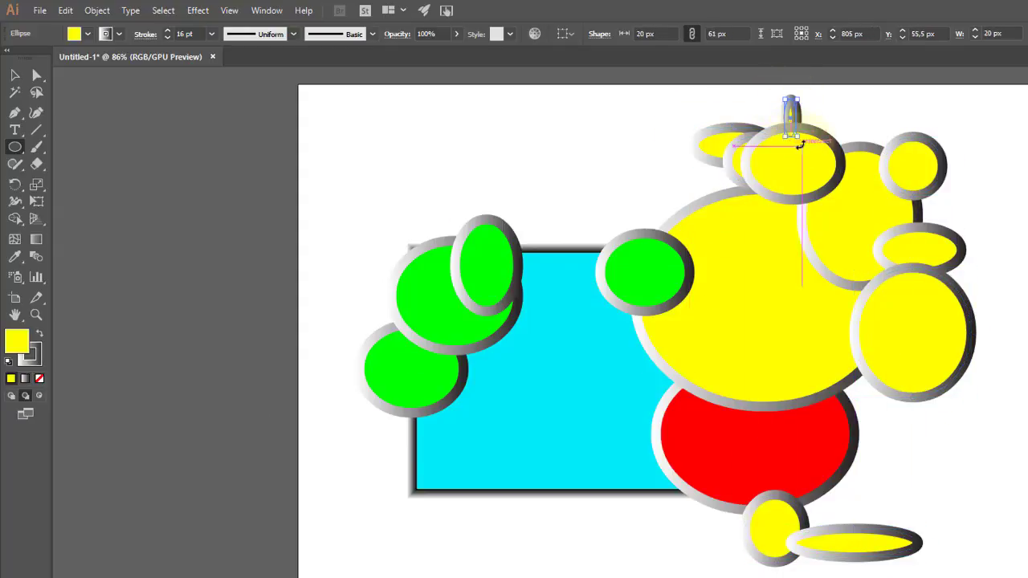
# In Draw Inside mode, draw six more ellipses over the green shapes and the rectangle.
pyautogui.click(40, 395)
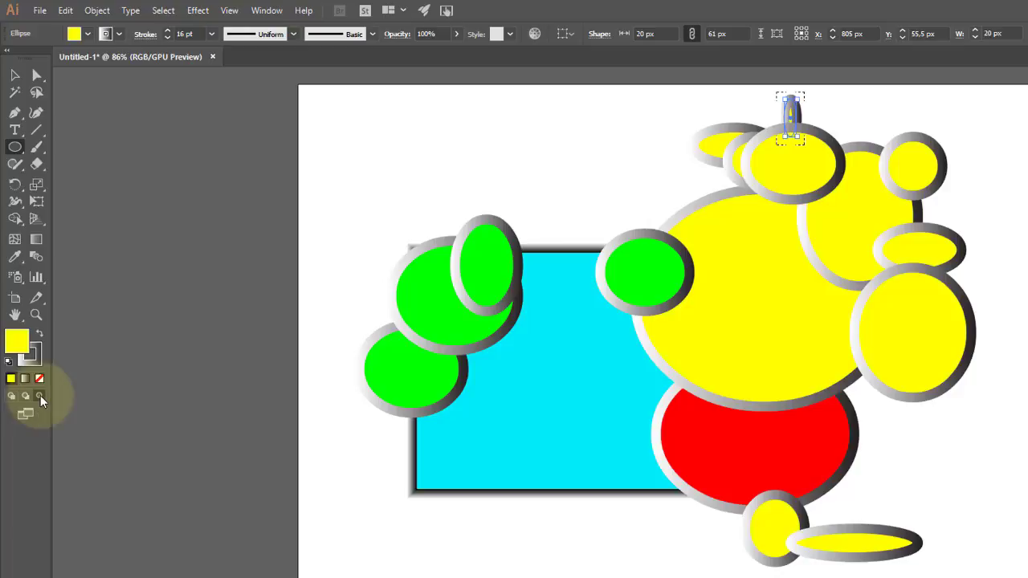
pyautogui.moveTo(618, 211)
pyautogui.mouseDown()
pyautogui.moveTo(674, 277)
pyautogui.moveTo(678, 184)
pyautogui.mouseUp()
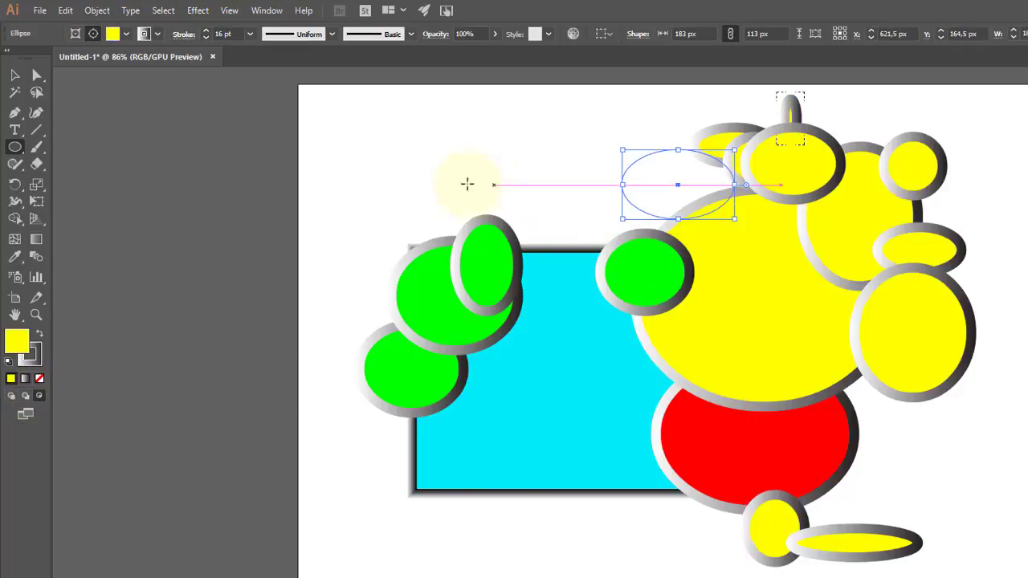
pyautogui.moveTo(464, 190); pyautogui.dragTo(573, 274)
pyautogui.moveTo(359, 212); pyautogui.dragTo(420, 298)
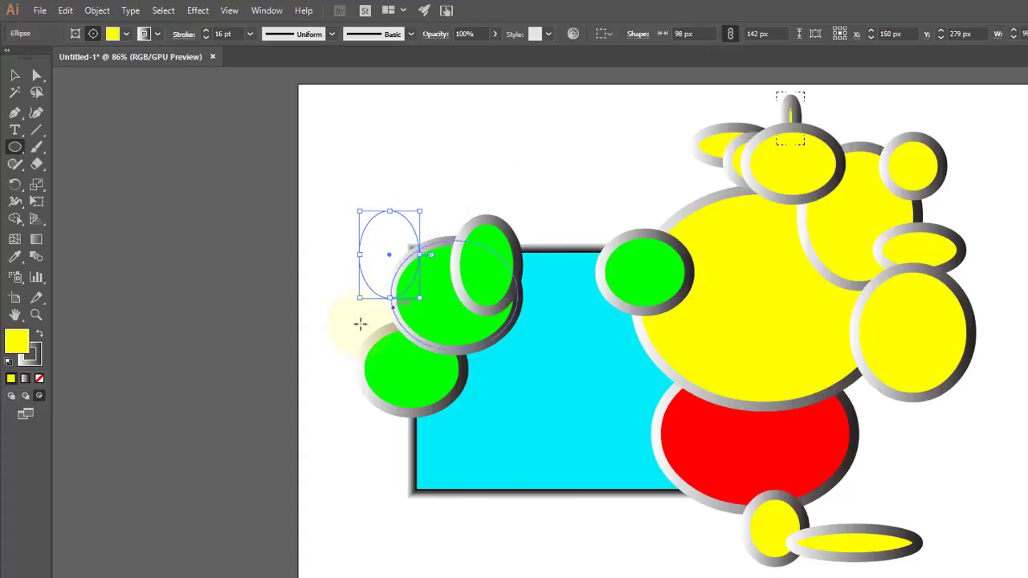
pyautogui.moveTo(319, 351); pyautogui.dragTo(408, 438)
pyautogui.moveTo(456, 537); pyautogui.dragTo(413, 367)
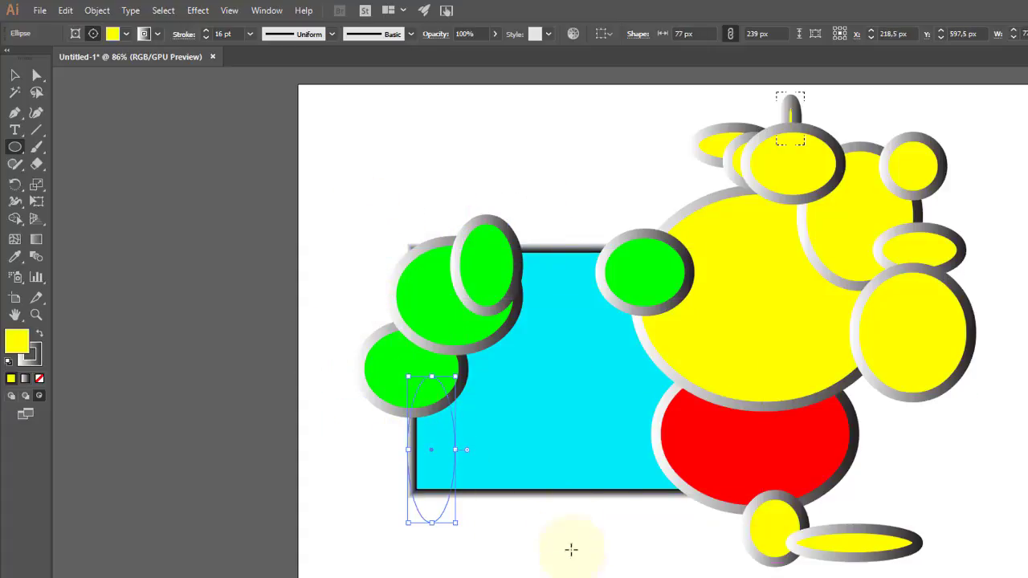
pyautogui.moveTo(562, 458); pyautogui.dragTo(574, 574)
# Clear the selection and switch to Full Screen Mode with all panels hidden.
pyautogui.click(15, 75)
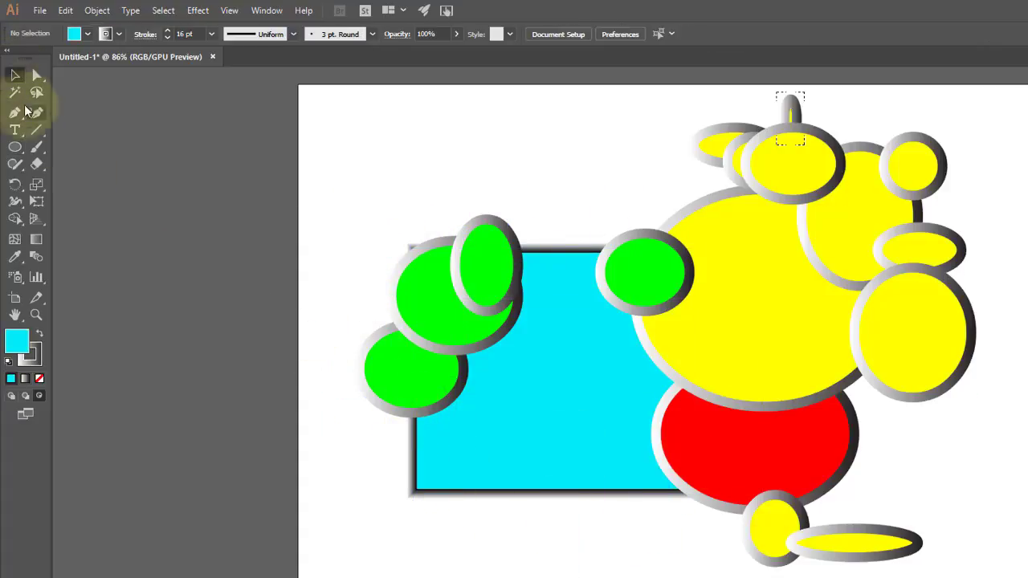
pyautogui.moveTo(366, 498); pyautogui.dragTo(434, 480)
pyautogui.click(592, 550)
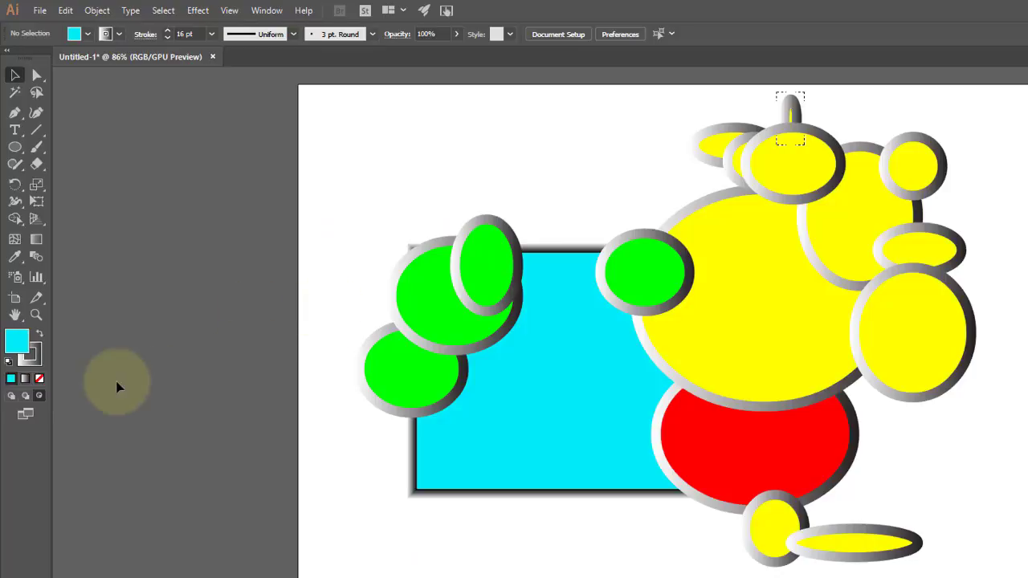
pyautogui.click(25, 415)
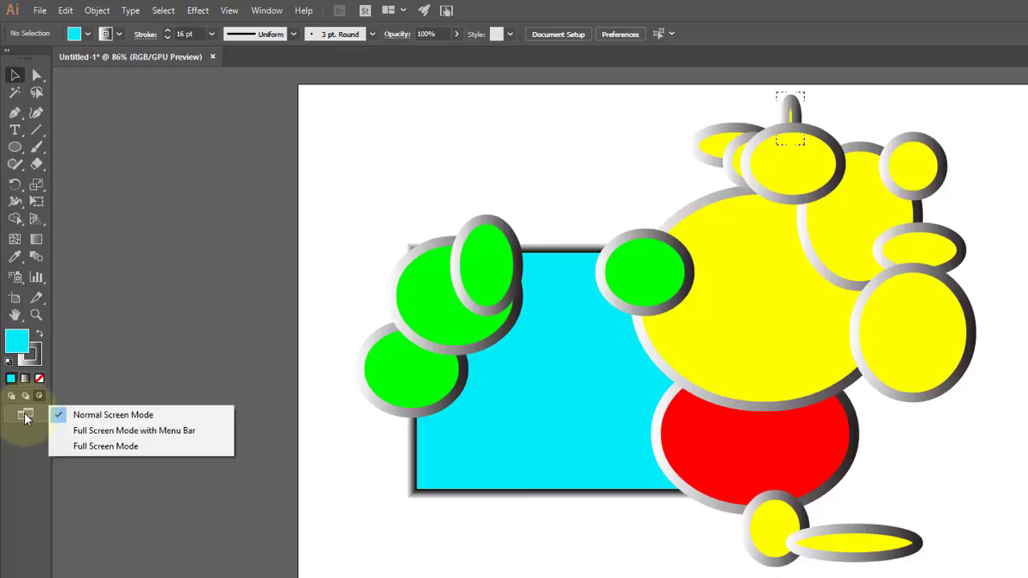
pyautogui.click(129, 432)
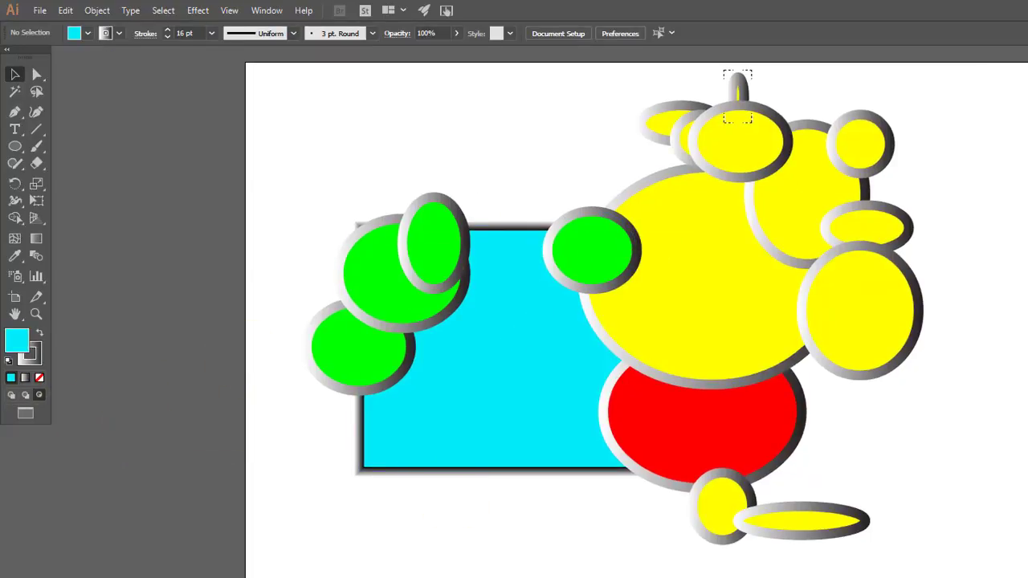
pyautogui.click(21, 418)
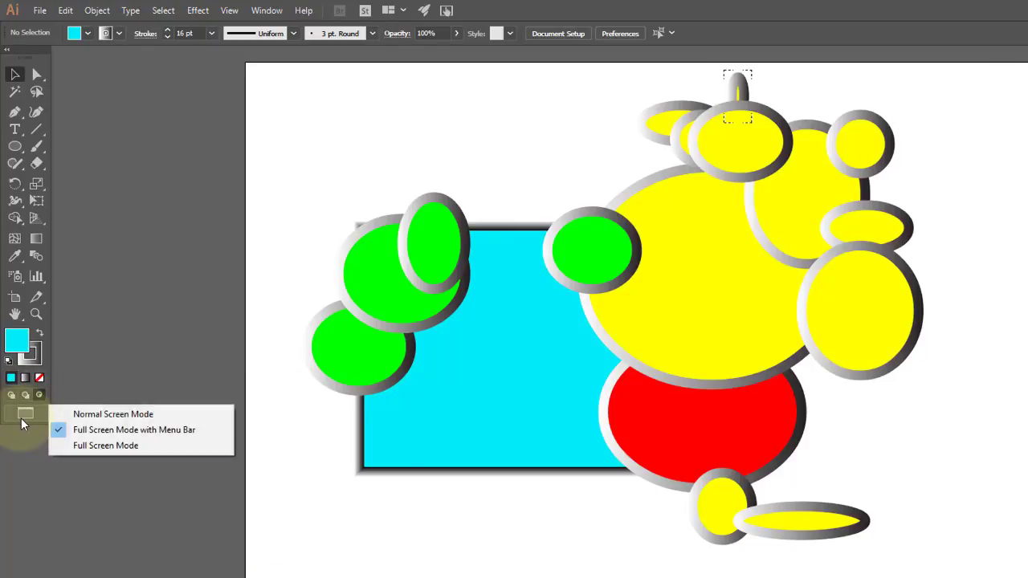
pyautogui.click(98, 443)
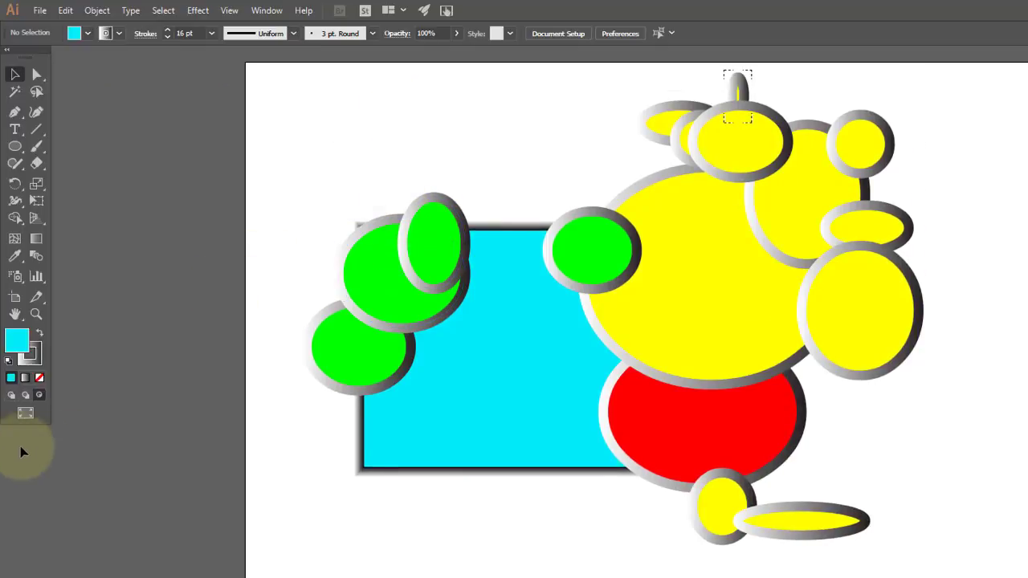
pyautogui.click(38, 378)
pyautogui.click(25, 377)
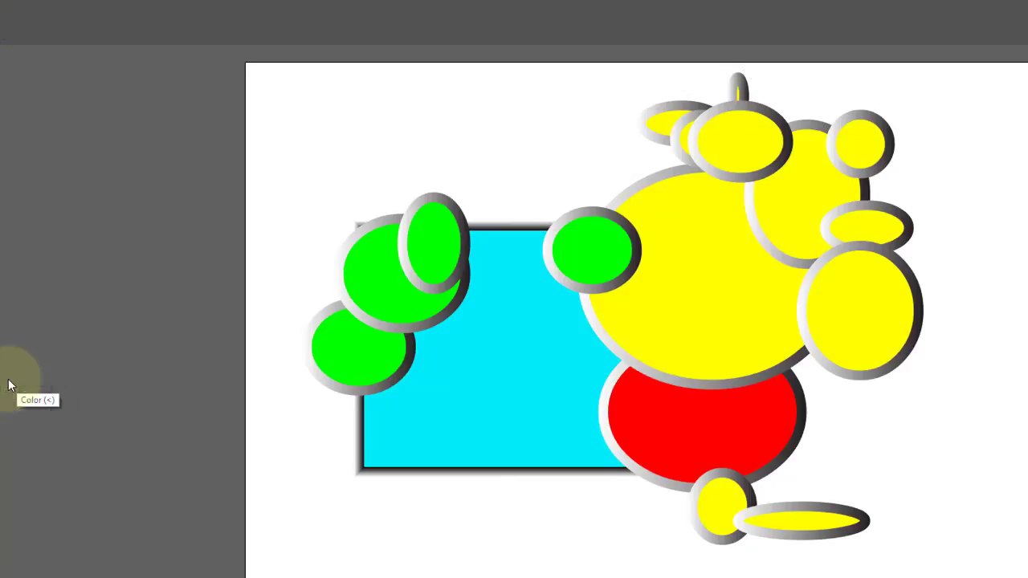